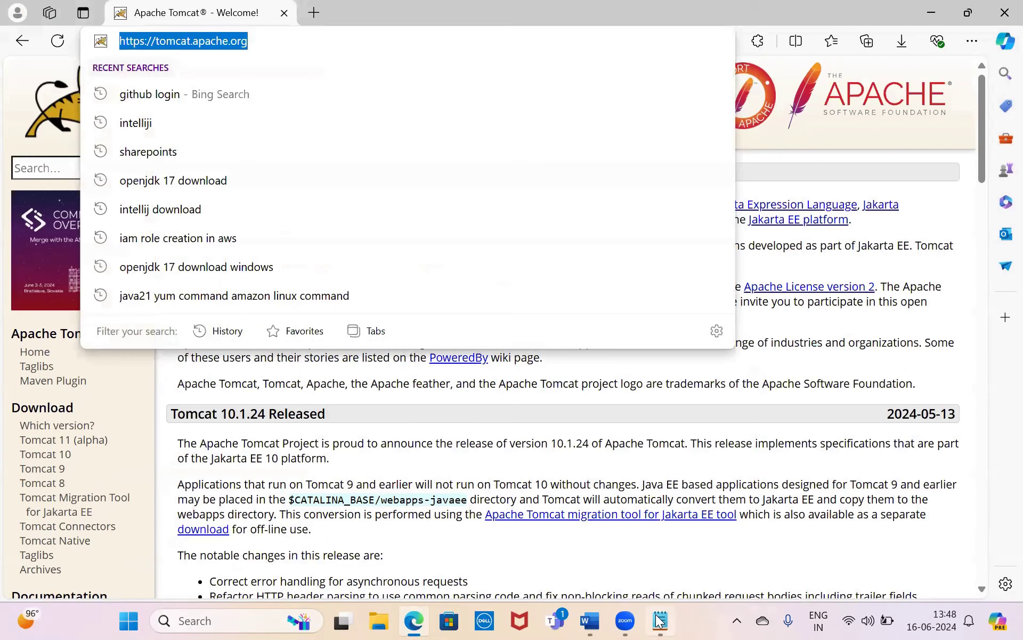
pyautogui.write('https://tomcat.apache.org/')
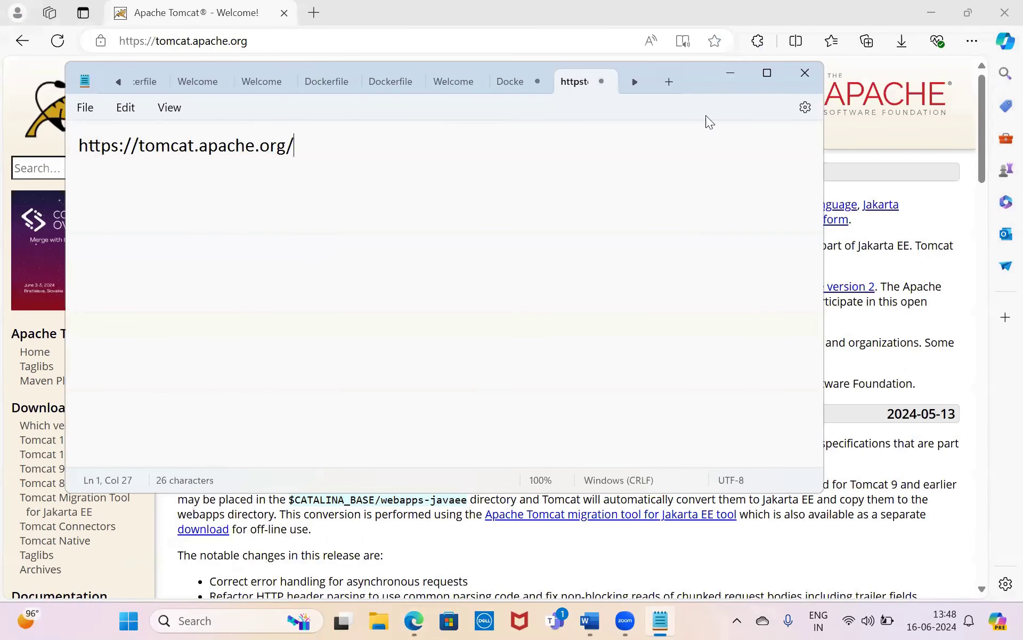
pyautogui.click(730, 73)
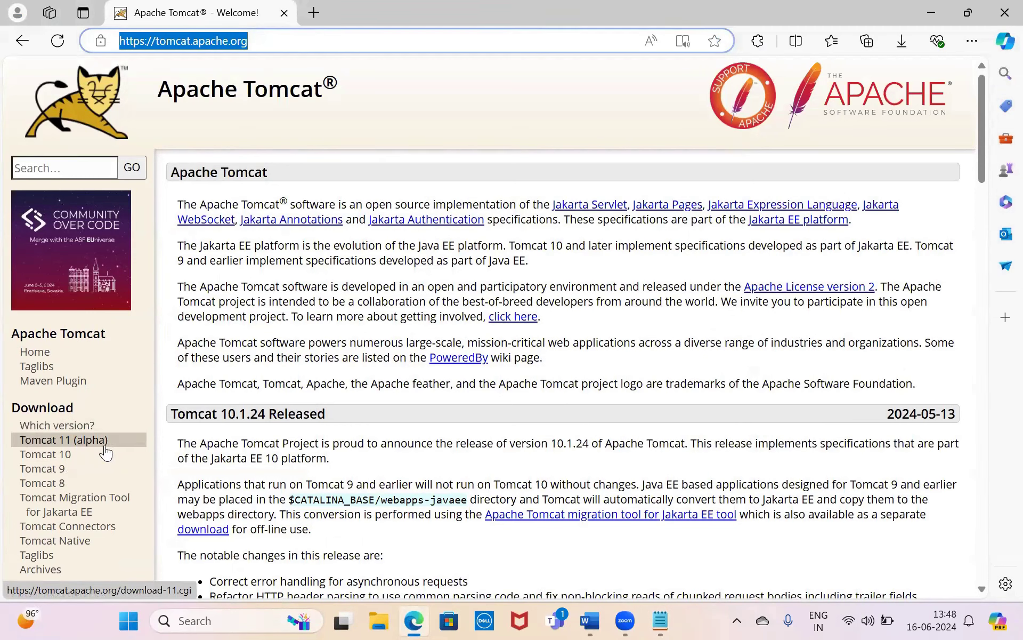
# - Go to the Tomcat 10 download page and follow its 'which version?' link
pyautogui.click(63, 456)
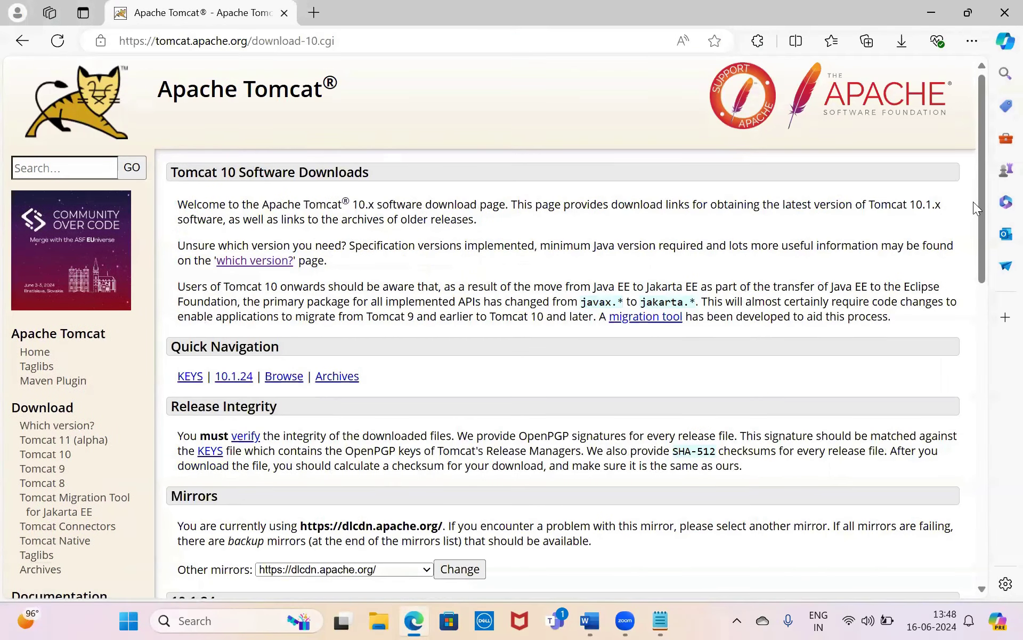
pyautogui.moveTo(978, 198); pyautogui.dragTo(981, 214)
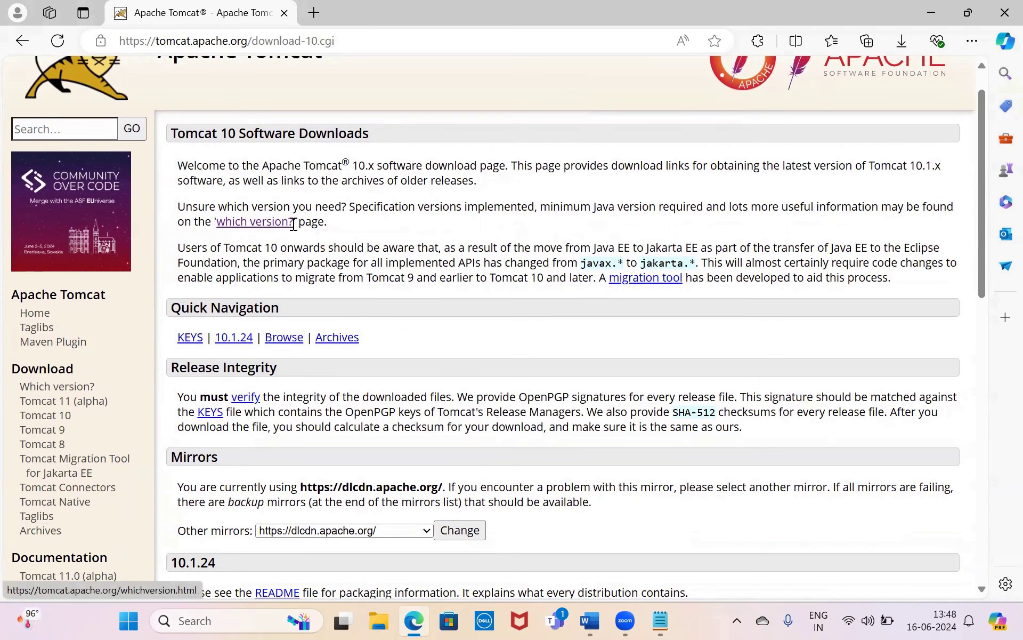
pyautogui.click(247, 222)
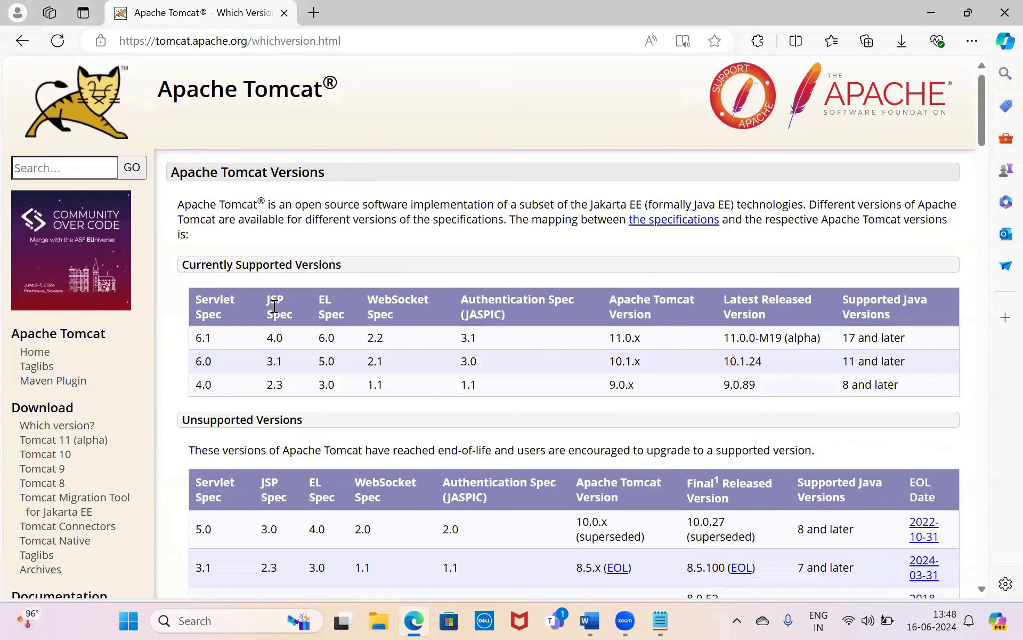
# - Highlight the 10.1.x row's supported Java versions: 11 and later
pyautogui.doubleClick(610, 365)
pyautogui.doubleClick(847, 361)
pyautogui.moveTo(843, 360); pyautogui.dragTo(920, 358)
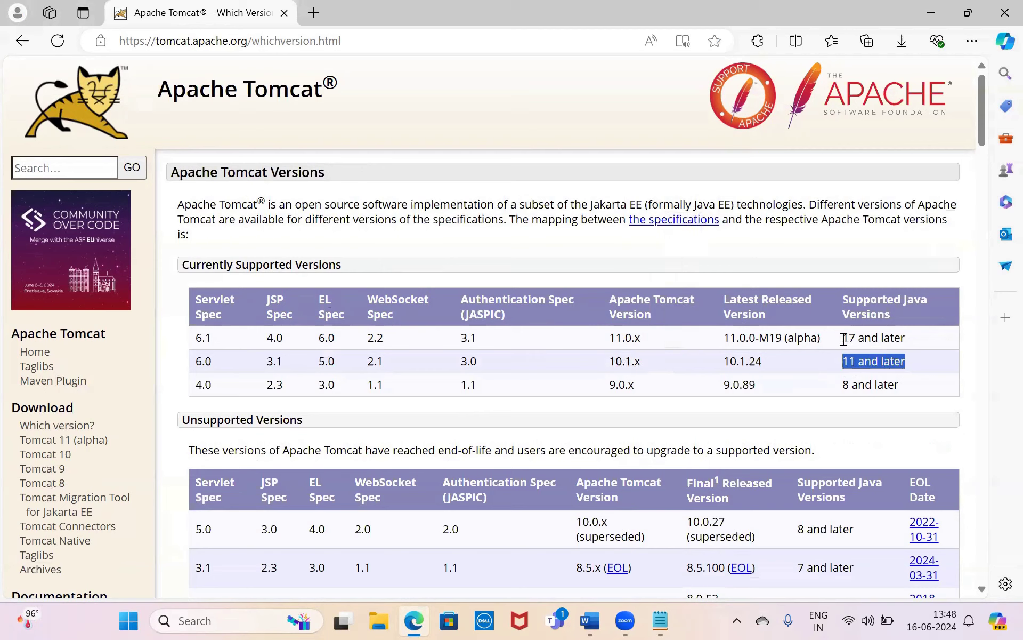
pyautogui.click(905, 363)
# - Go back to the Tomcat 10 download-10.cgi page
pyautogui.click(21, 45)
pyautogui.click(20, 45)
pyautogui.click(20, 43)
pyautogui.moveTo(982, 189); pyautogui.dragTo(1003, 312)
pyautogui.click(1005, 317)
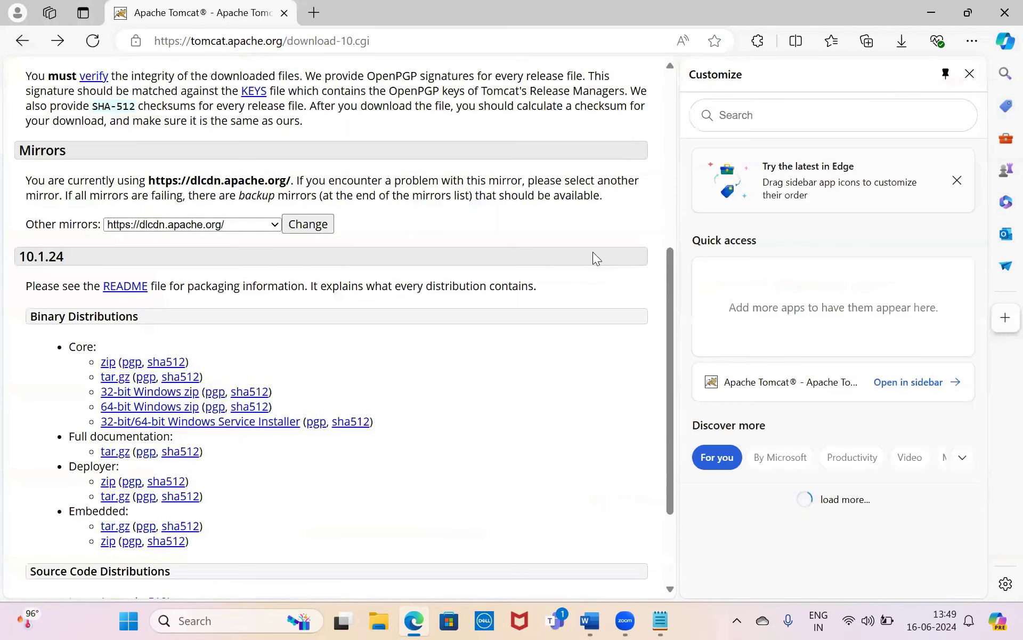
pyautogui.click(970, 74)
# - Download the 10.1.24 32-bit/64-bit Windows Service Installer and show it in its folder
pyautogui.moveTo(234, 250); pyautogui.dragTo(165, 243)
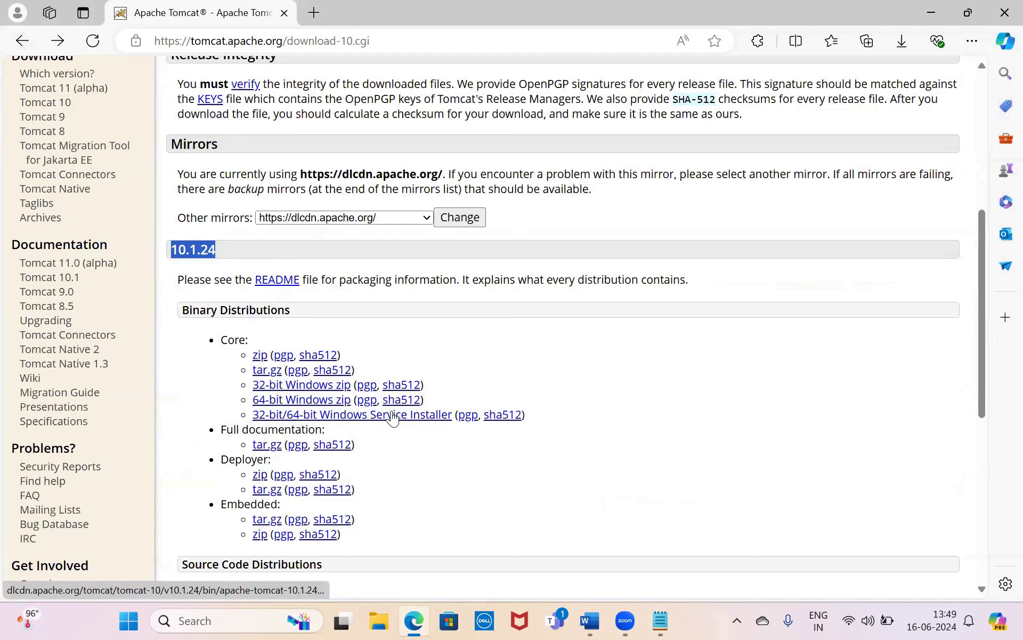
pyautogui.click(438, 416)
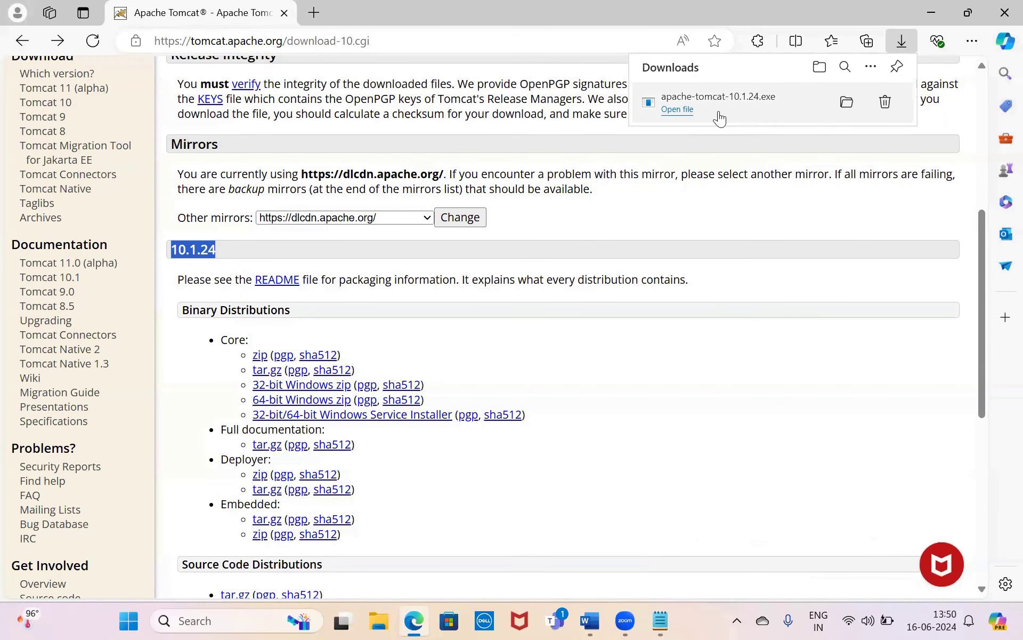
pyautogui.click(847, 102)
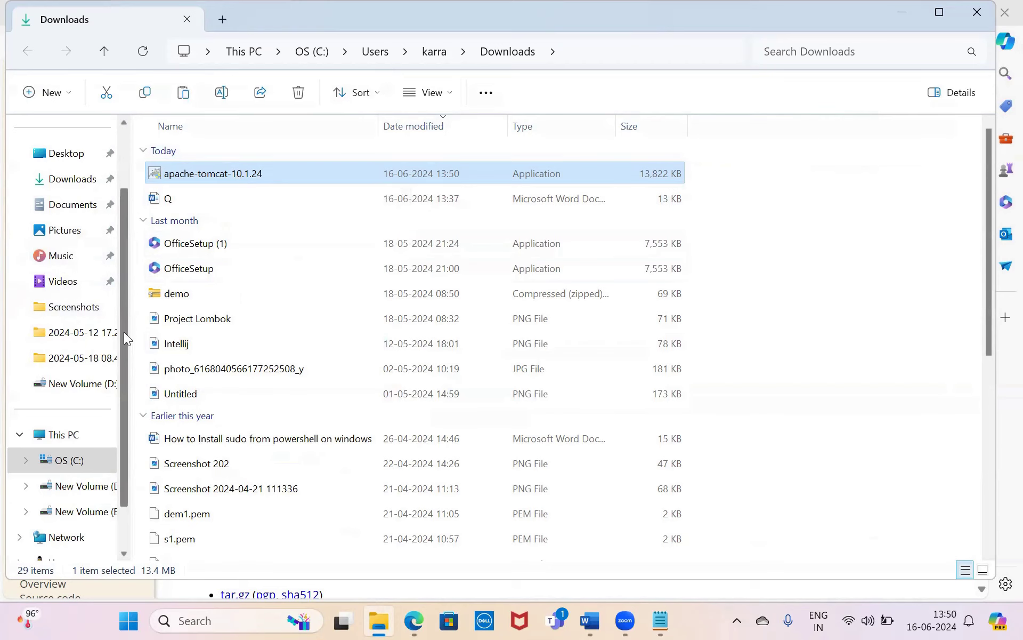
# - Create a new folder named Tomcate10_1 in D:\Softwares
pyautogui.scroll(-1, 101, 384)
pyautogui.click(87, 437)
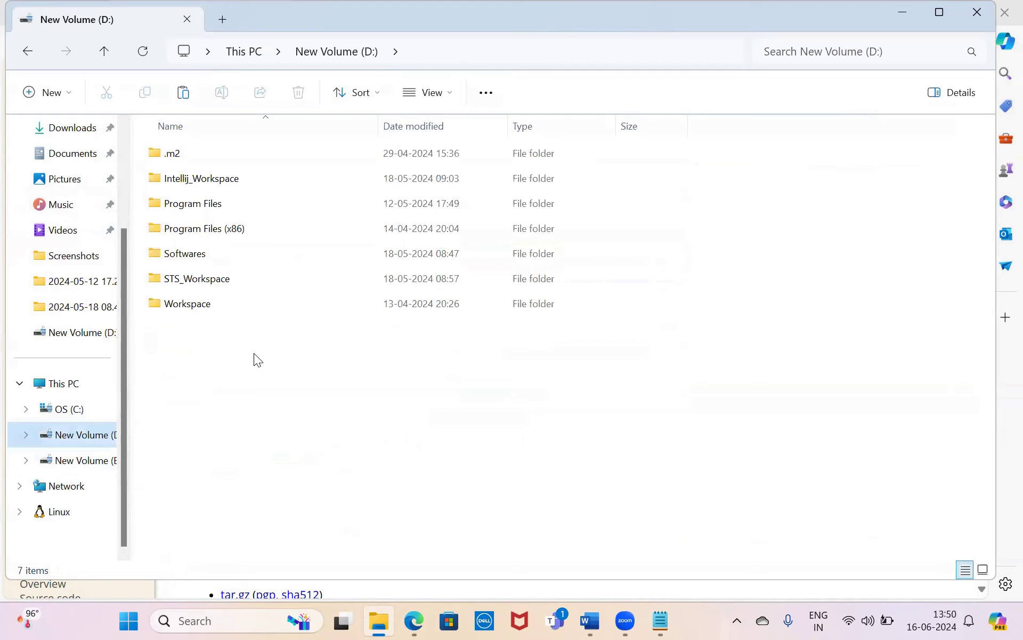
pyautogui.doubleClick(200, 257)
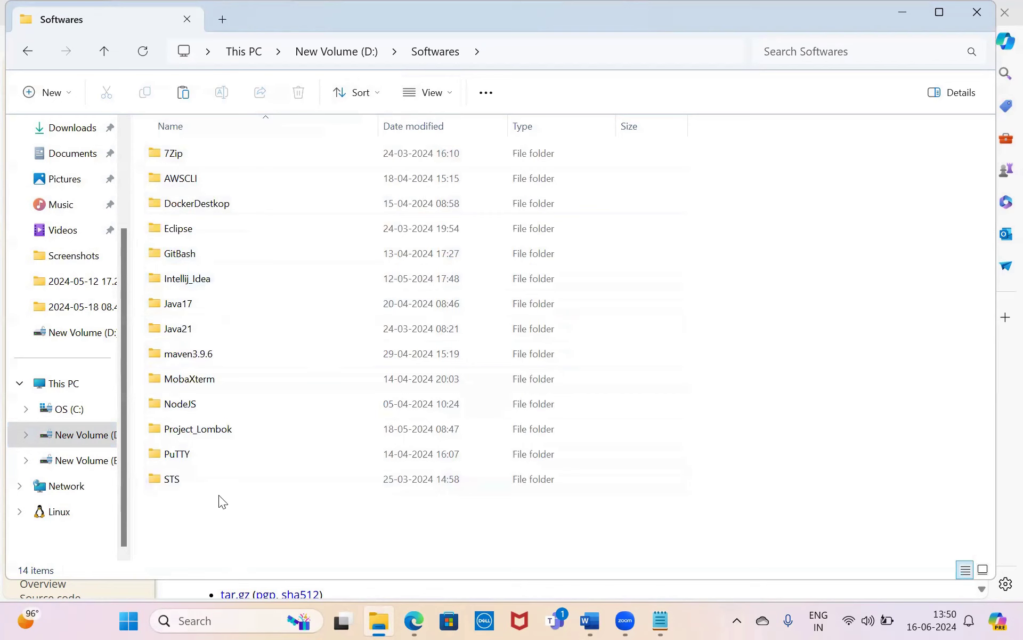
pyautogui.rightClick(218, 494)
pyautogui.moveTo(412, 422)
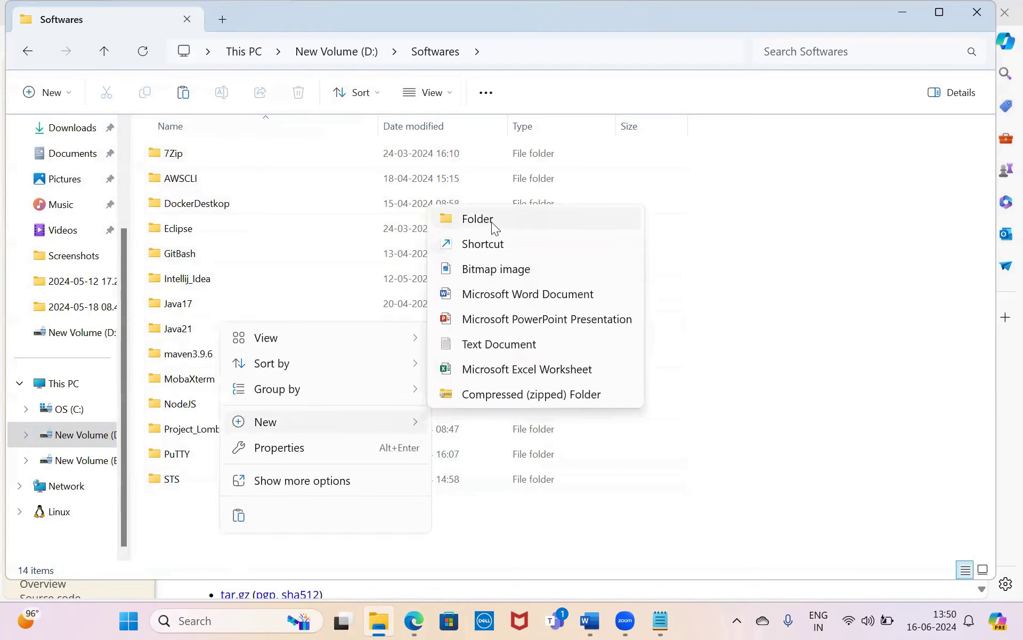
pyautogui.click(491, 222)
pyautogui.write('Tomcate10')
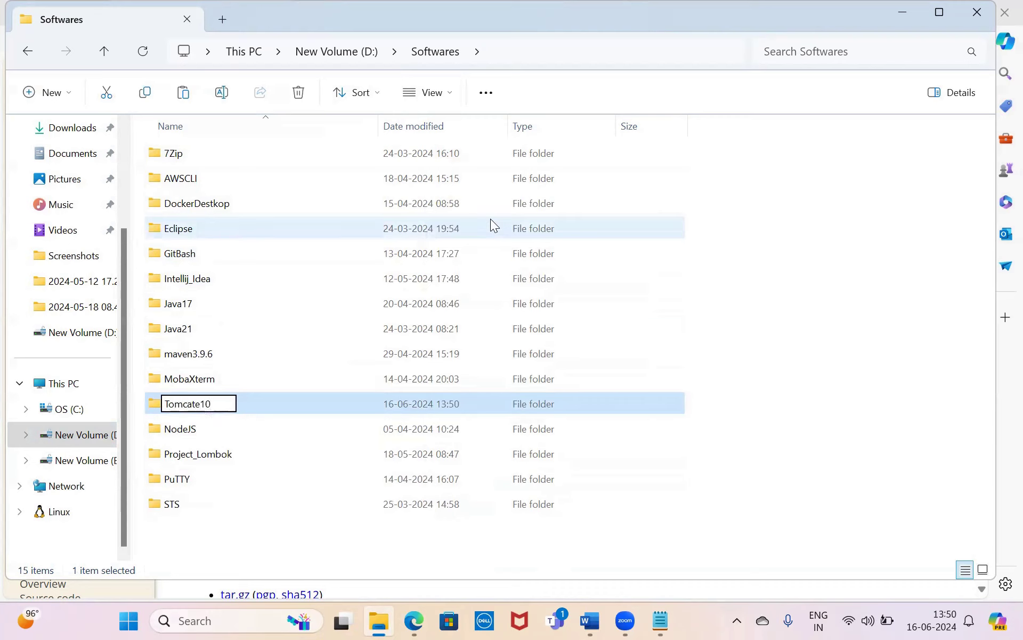
pyautogui.write('_1')
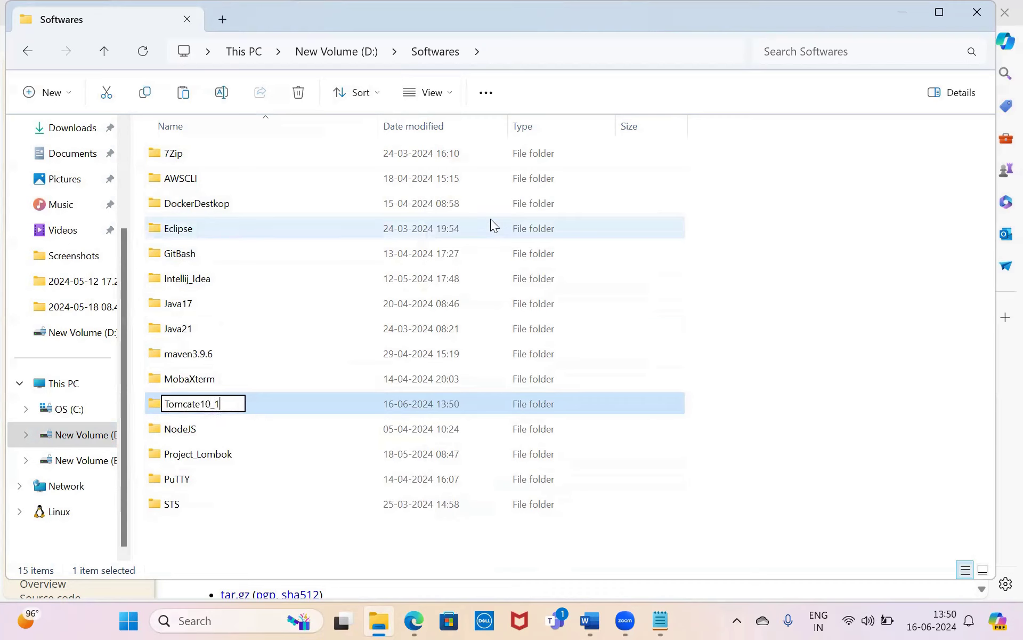
pyautogui.click(882, 289)
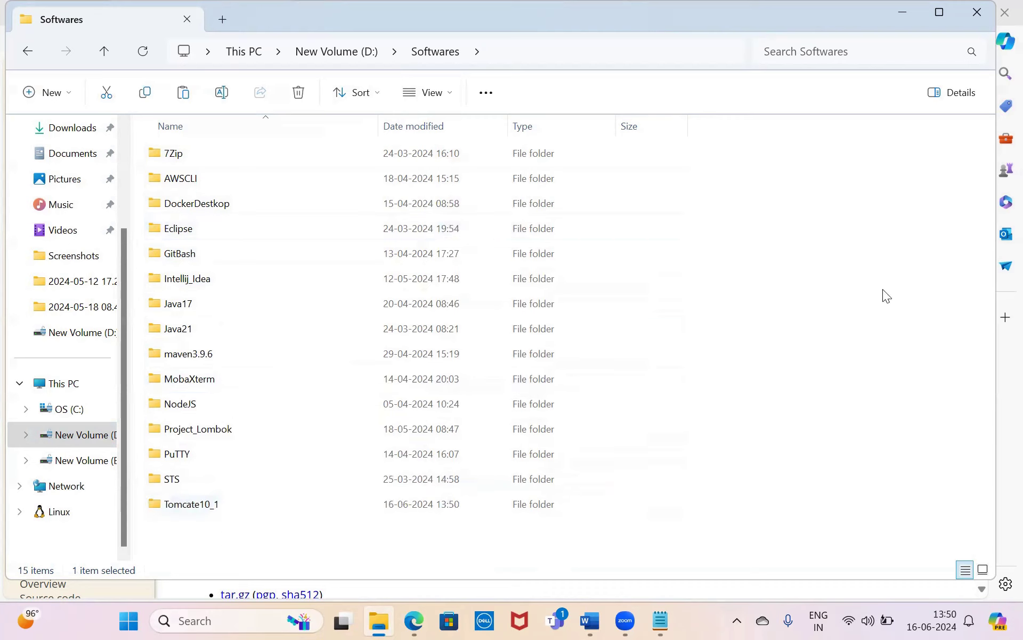
# - Paste the Tomcat installer into Tomcate10_1 and run it as administrator
pyautogui.doubleClick(222, 504)
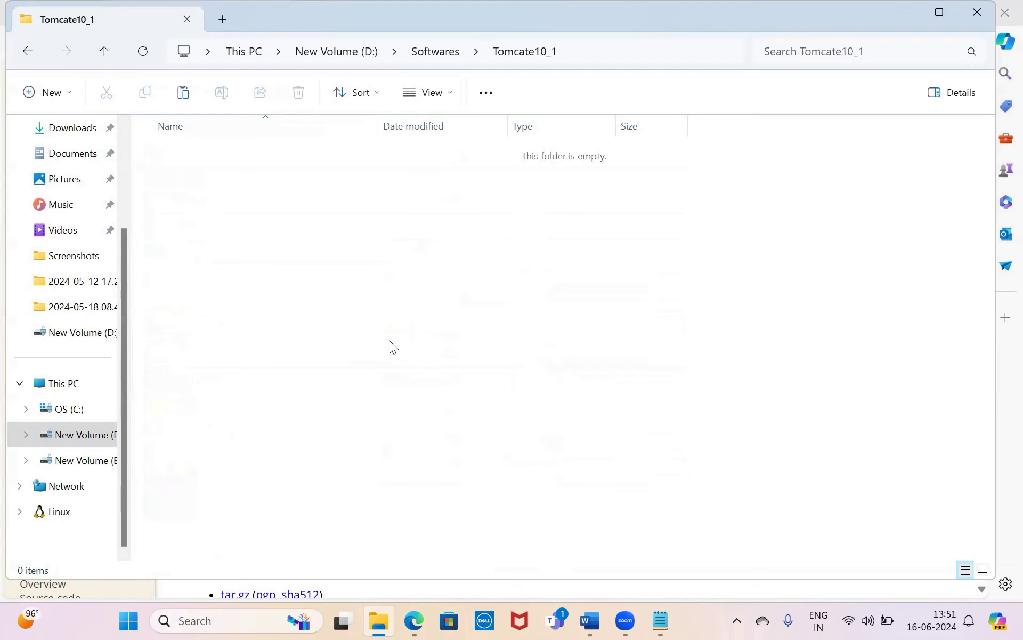
pyautogui.hotkey('ctrl', 'v')
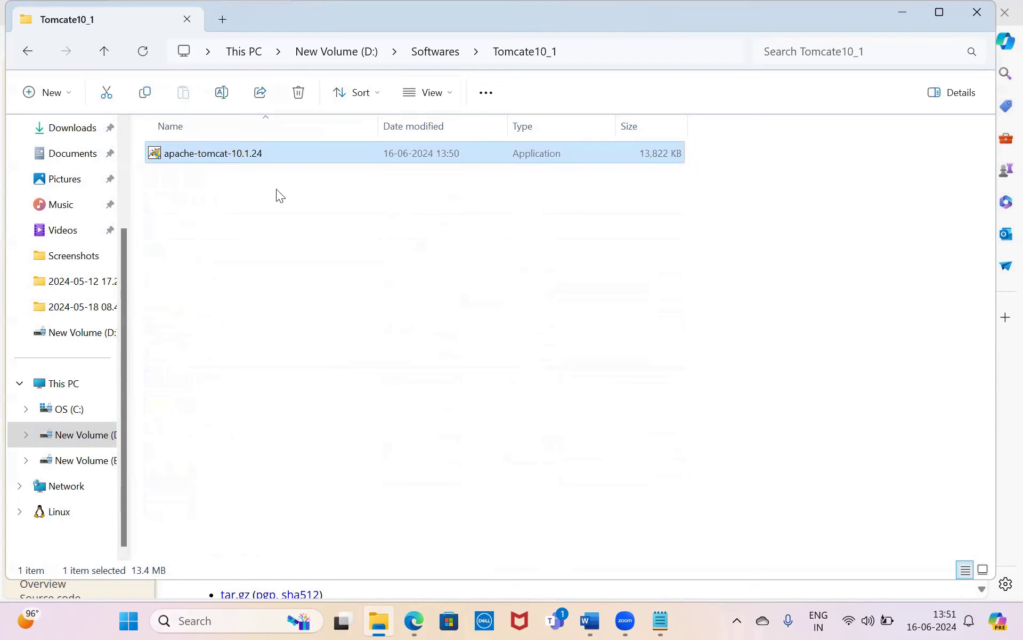
pyautogui.rightClick(233, 157)
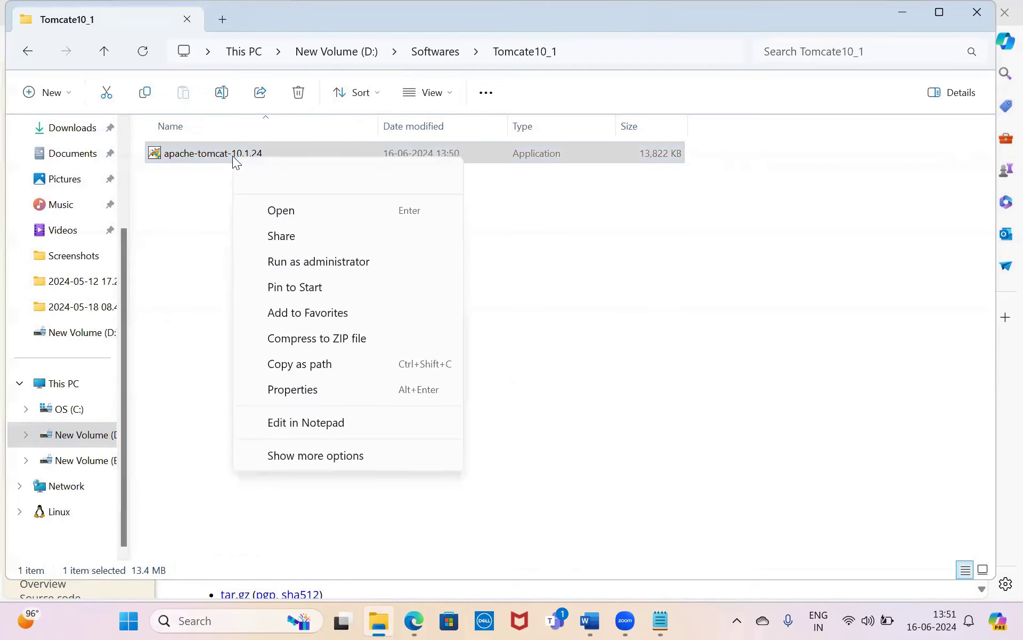
pyautogui.click(329, 262)
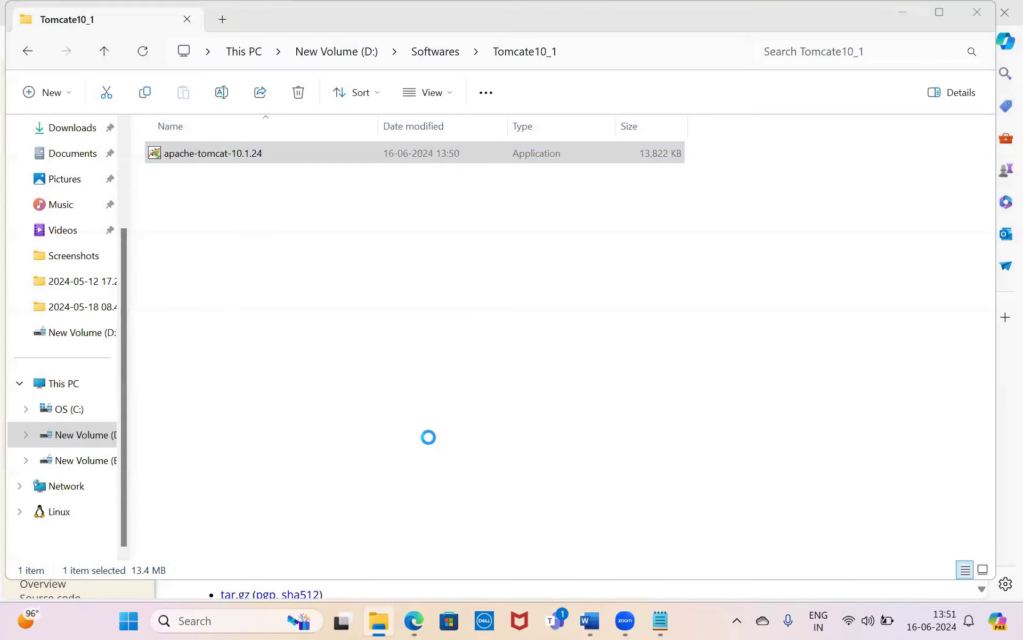
pyautogui.click(589, 438)
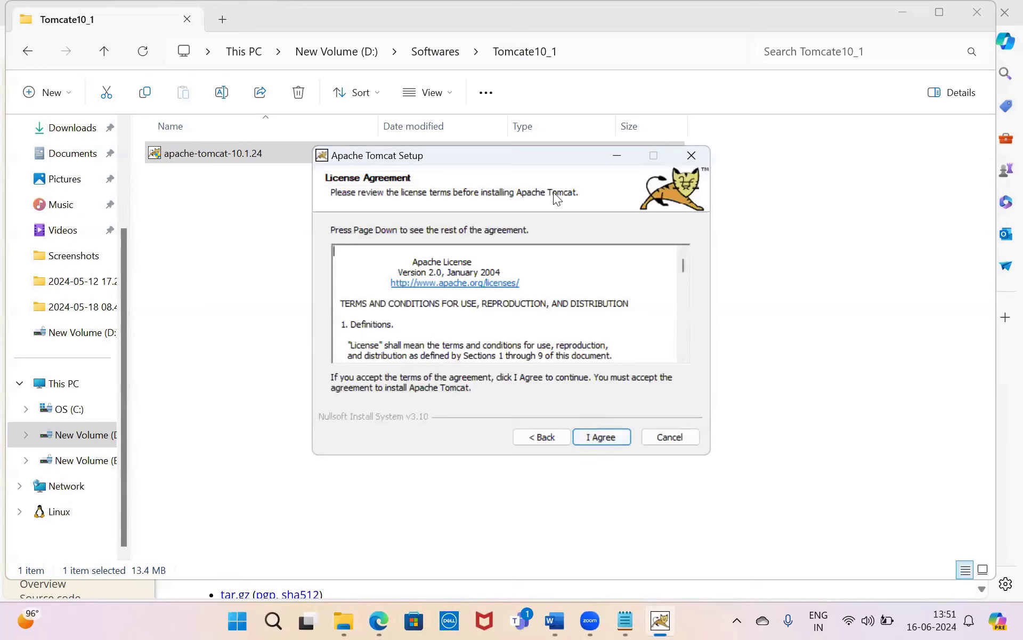
# - Accept the license, choose Full install, and keep port 8080, service Tomcat10 and jdk-17.0.1
pyautogui.click(602, 436)
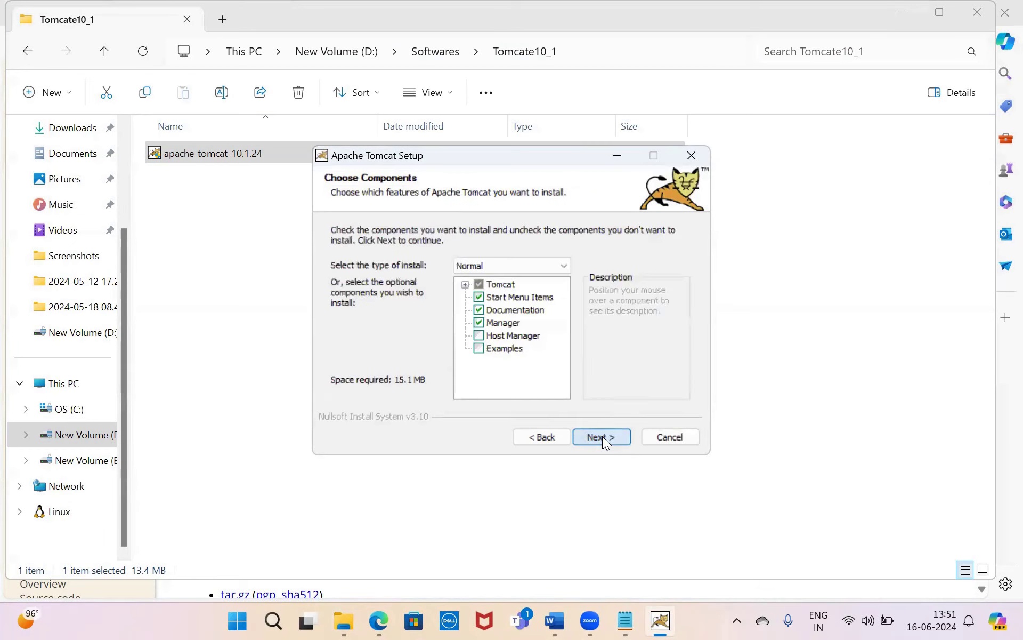
pyautogui.click(566, 267)
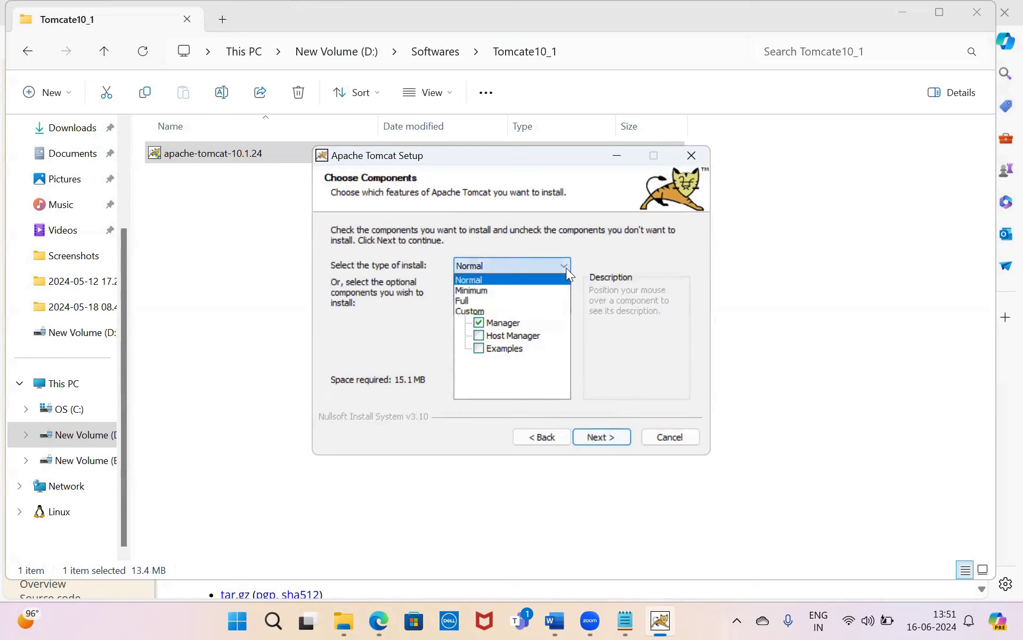
pyautogui.click(484, 301)
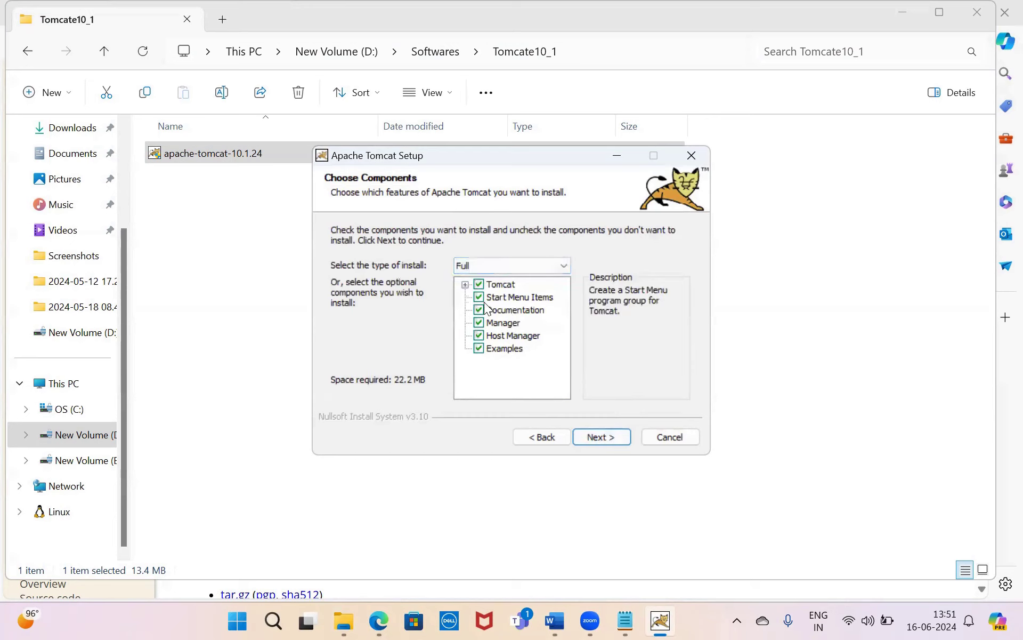
pyautogui.click(602, 437)
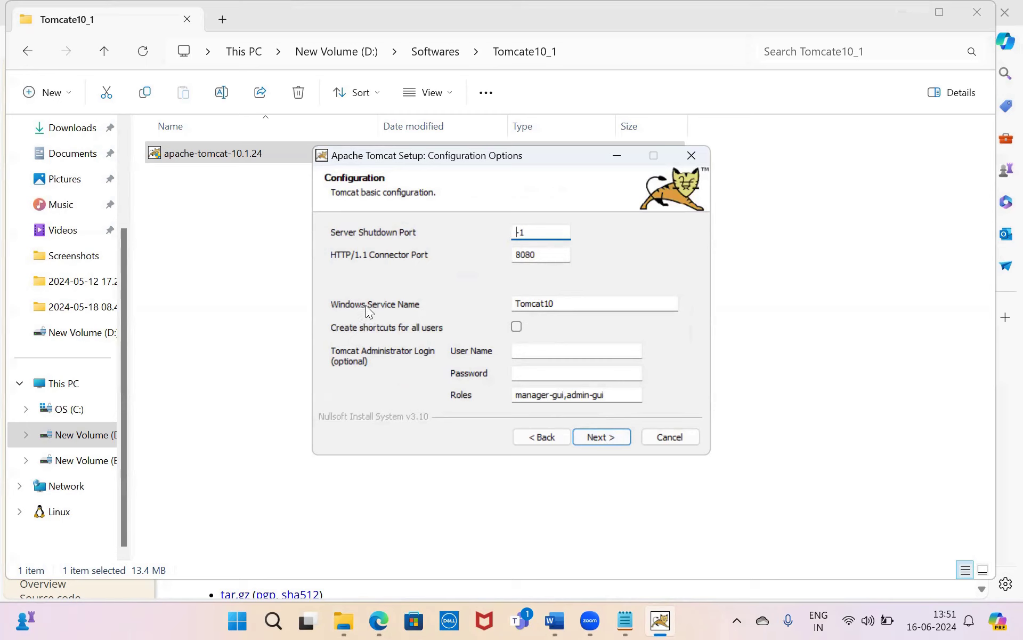
pyautogui.click(607, 437)
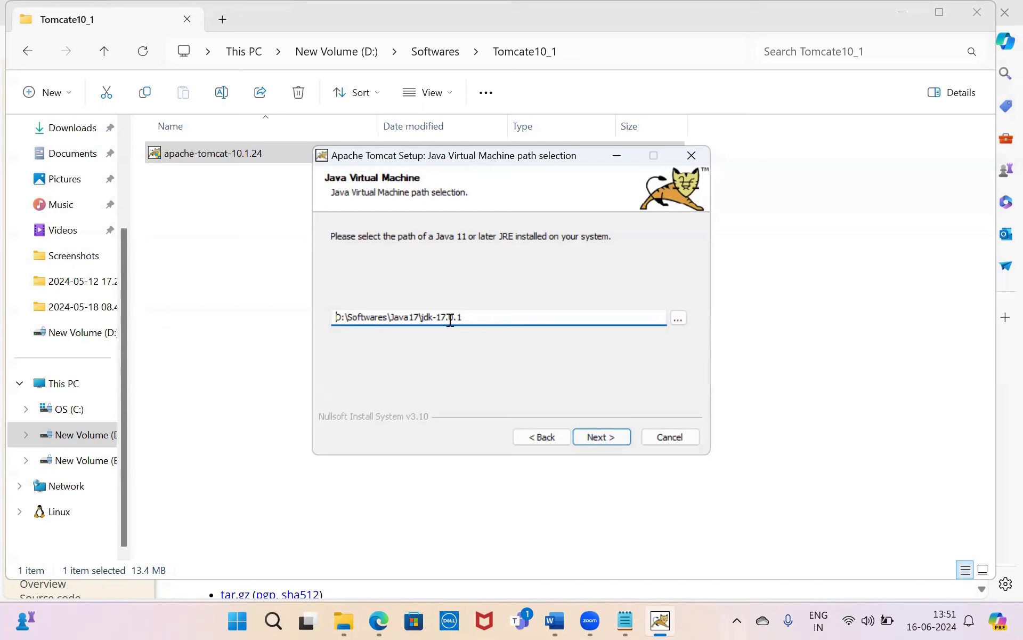
pyautogui.click(597, 438)
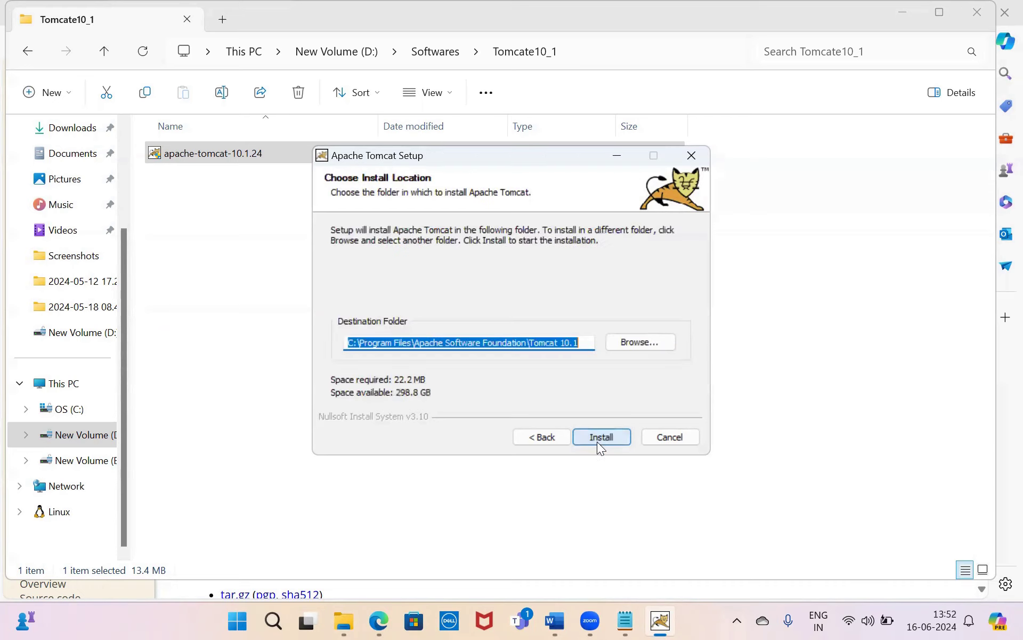
# - Install to D:\Program Files\Apache Software Foundation\Tomcat 10.1 and finish with Run Apache Tomcat checked
pyautogui.click(521, 343)
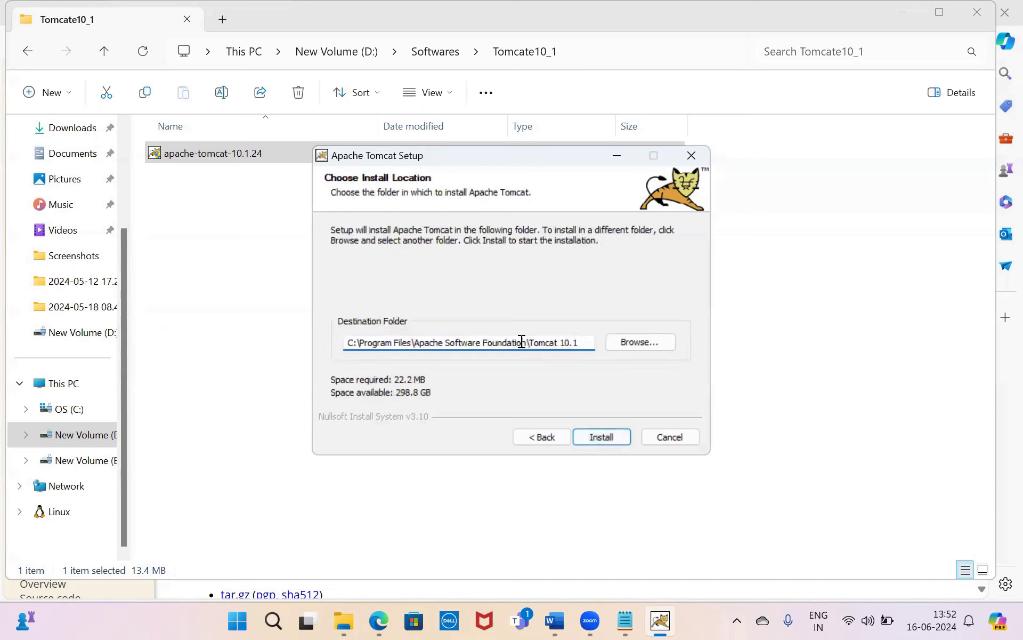
pyautogui.click(353, 344)
pyautogui.press('BackSpace')
pyautogui.write('D')
pyautogui.click(602, 436)
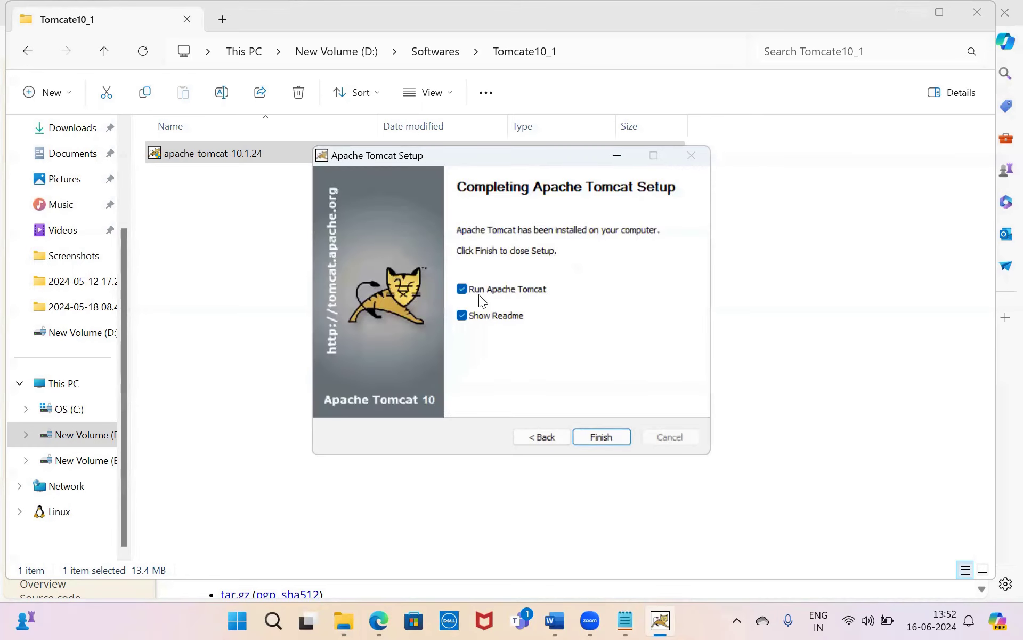
pyautogui.click(597, 439)
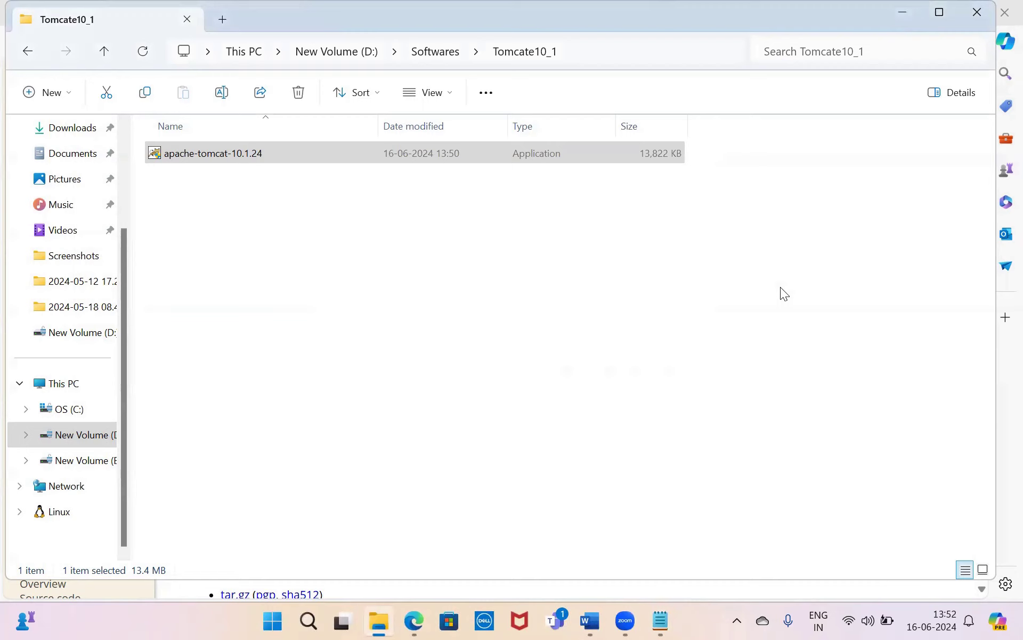
pyautogui.click(737, 620)
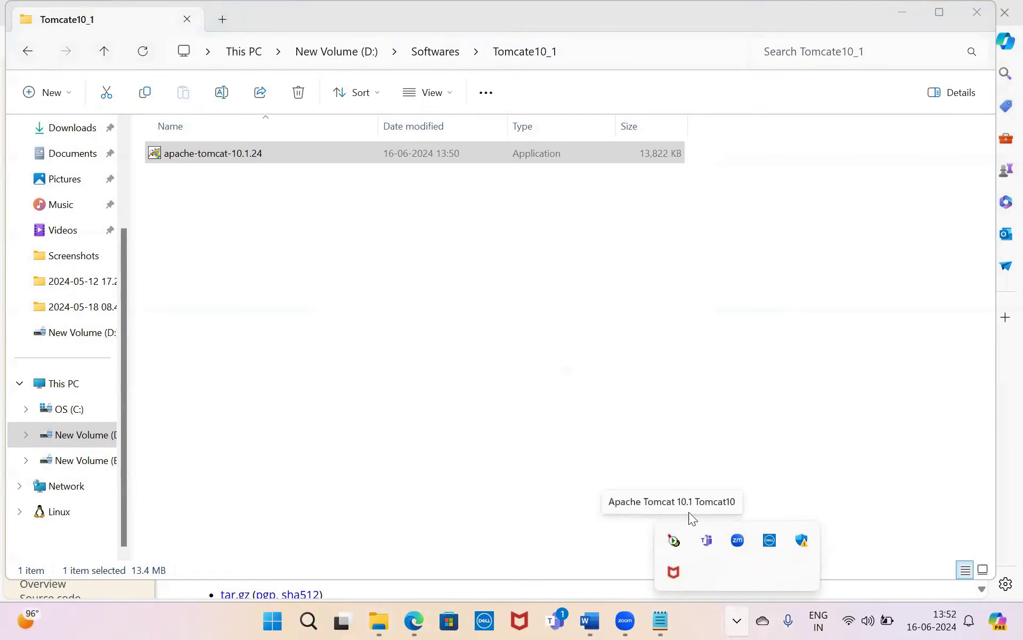
pyautogui.click(414, 620)
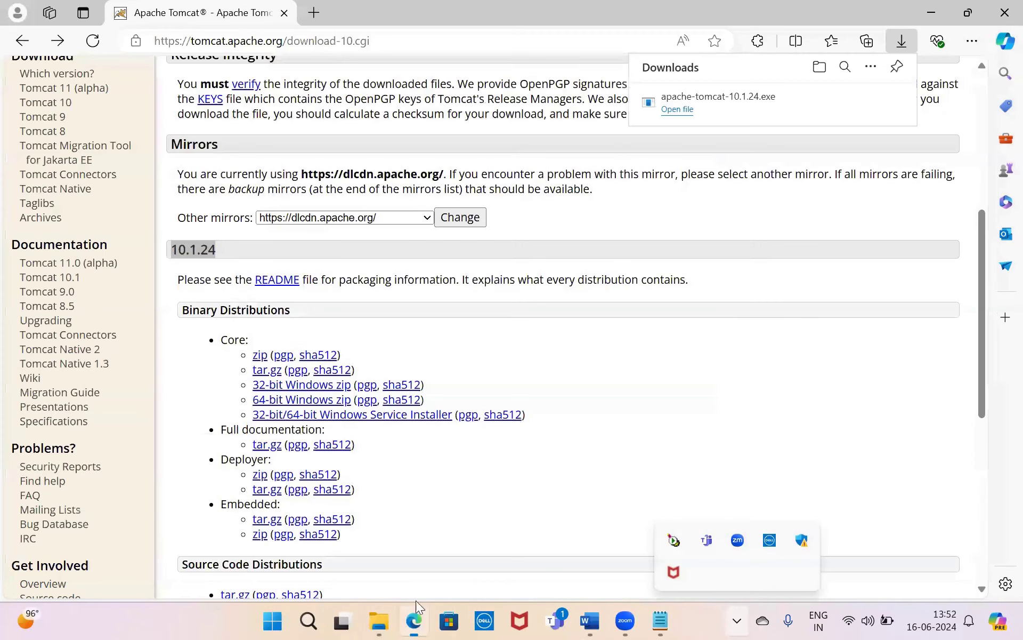
pyautogui.click(978, 7)
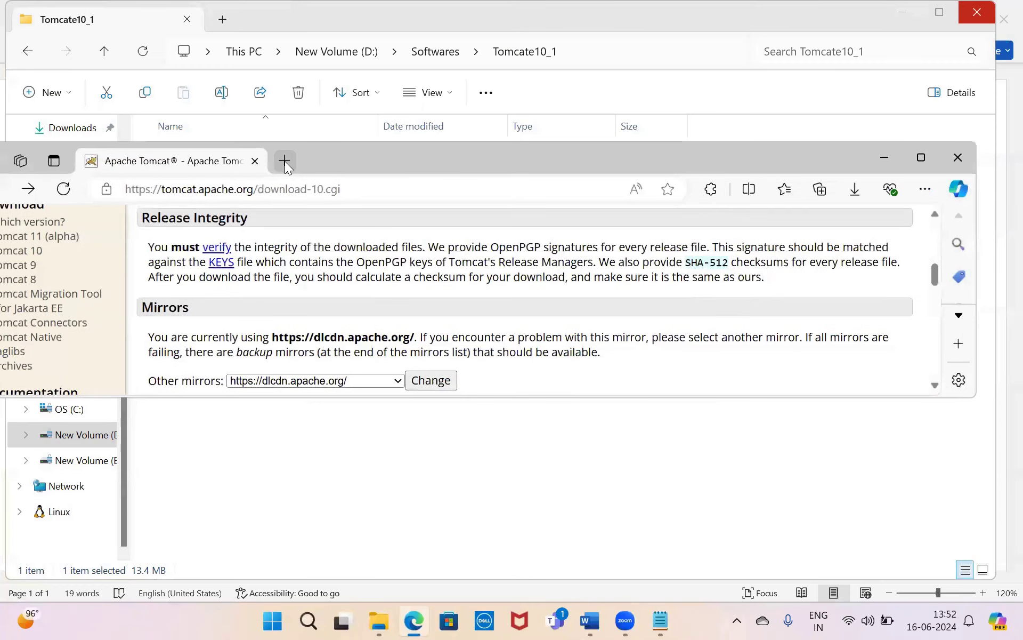
pyautogui.click(285, 161)
pyautogui.write('http://')
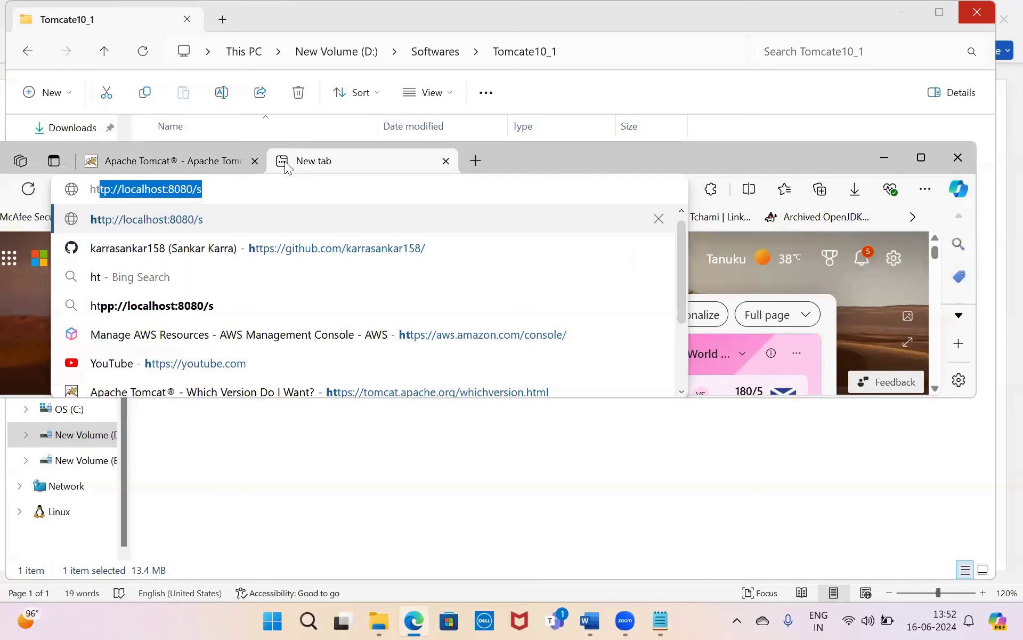
pyautogui.click(238, 197)
pyautogui.press('BackSpace')
pyautogui.press('BackSpace')
pyautogui.press('Return')
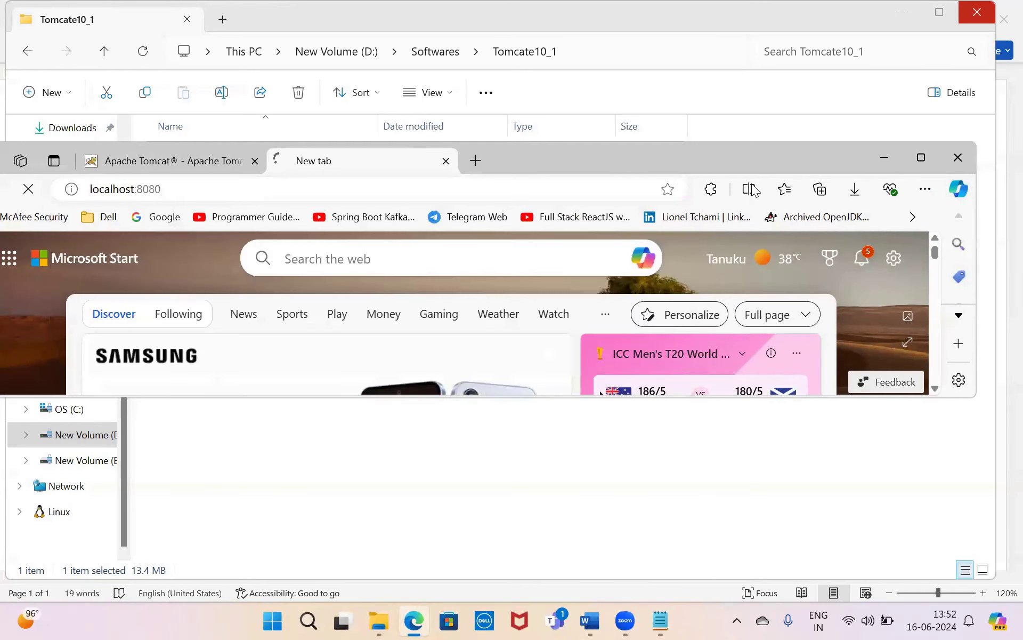
pyautogui.click(926, 157)
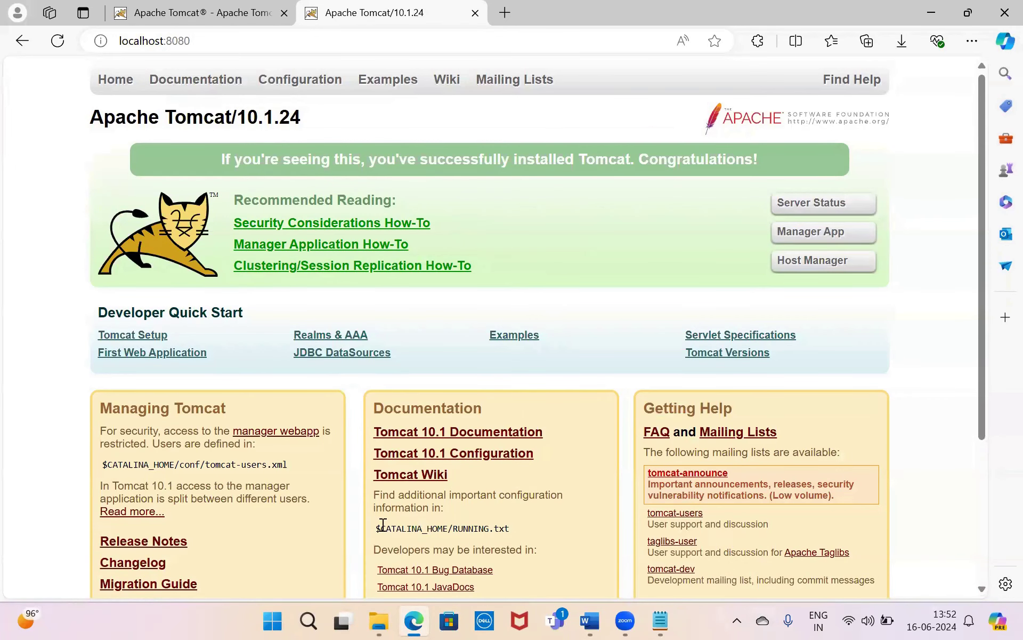
# - Highlight the Tomcat install question and the disable-auto-startup question in the Word notes
pyautogui.click(590, 620)
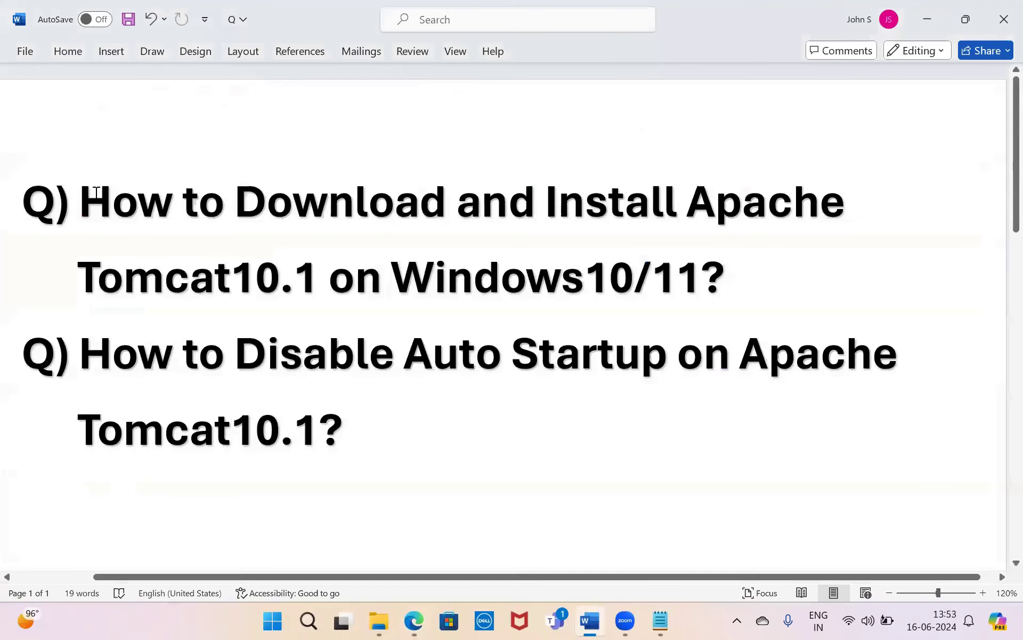
pyautogui.moveTo(80, 194); pyautogui.dragTo(730, 271)
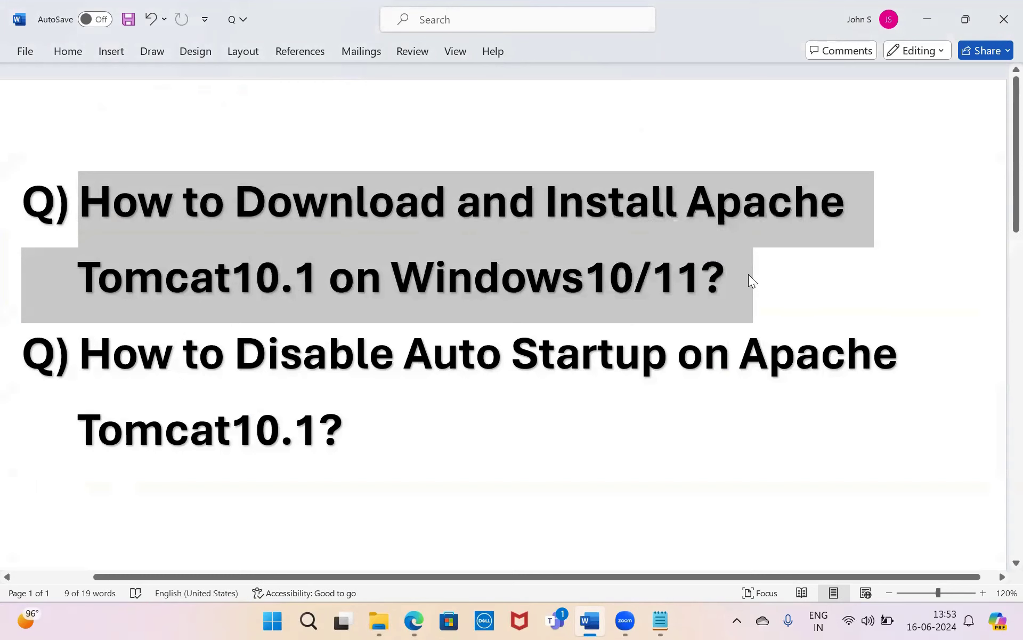
pyautogui.click(749, 274)
pyautogui.doubleClick(125, 356)
pyautogui.moveTo(269, 344); pyautogui.dragTo(439, 432)
pyautogui.click(439, 432)
# - Open Services via search and bring up the Apache Tomcat 10.1 Tomcat10 properties
pyautogui.click(308, 621)
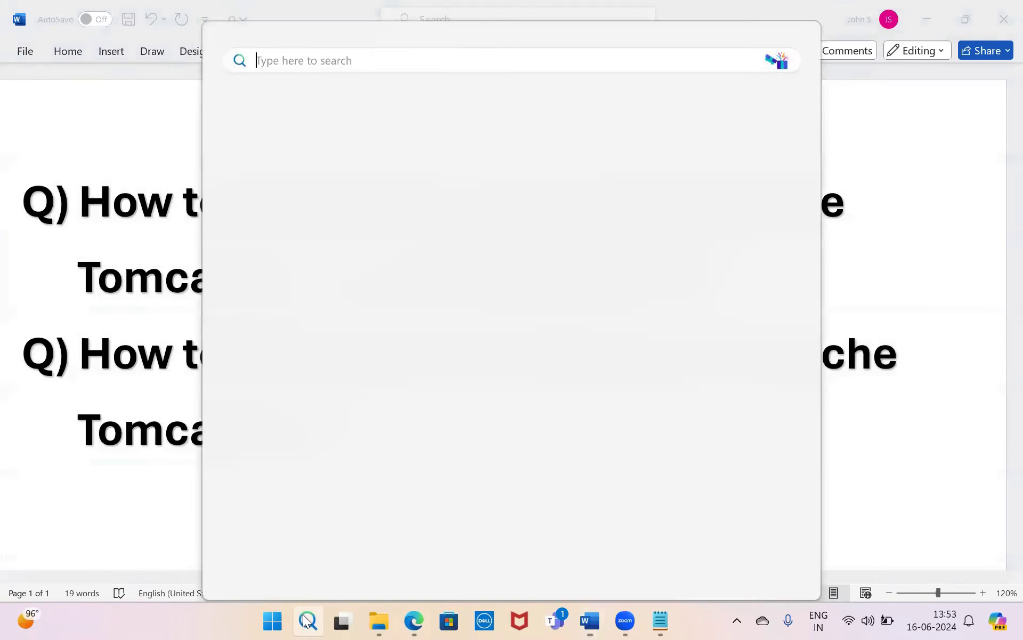
pyautogui.write('servi')
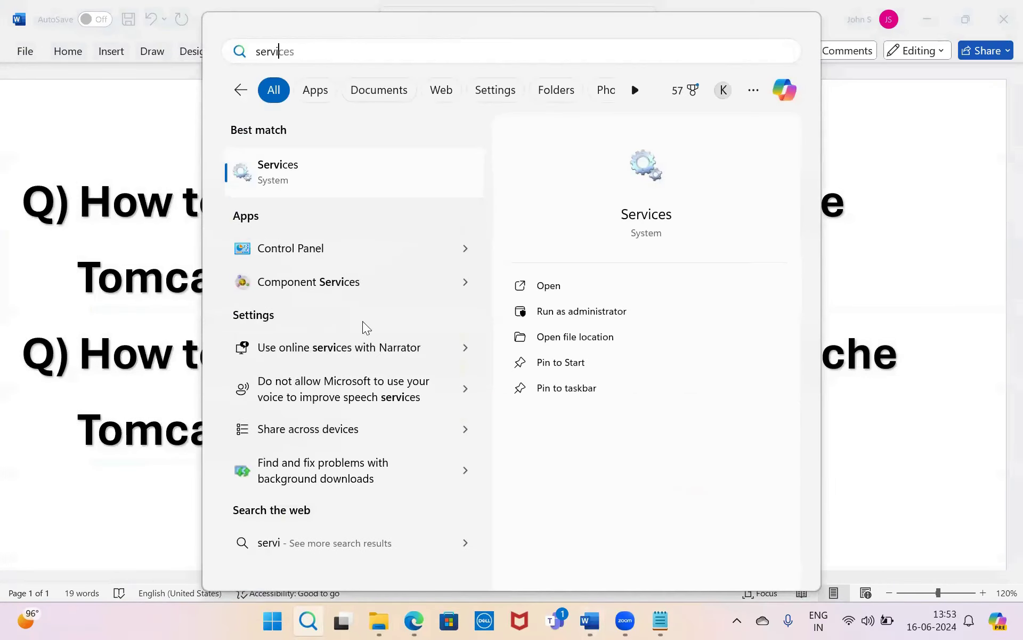
pyautogui.click(341, 174)
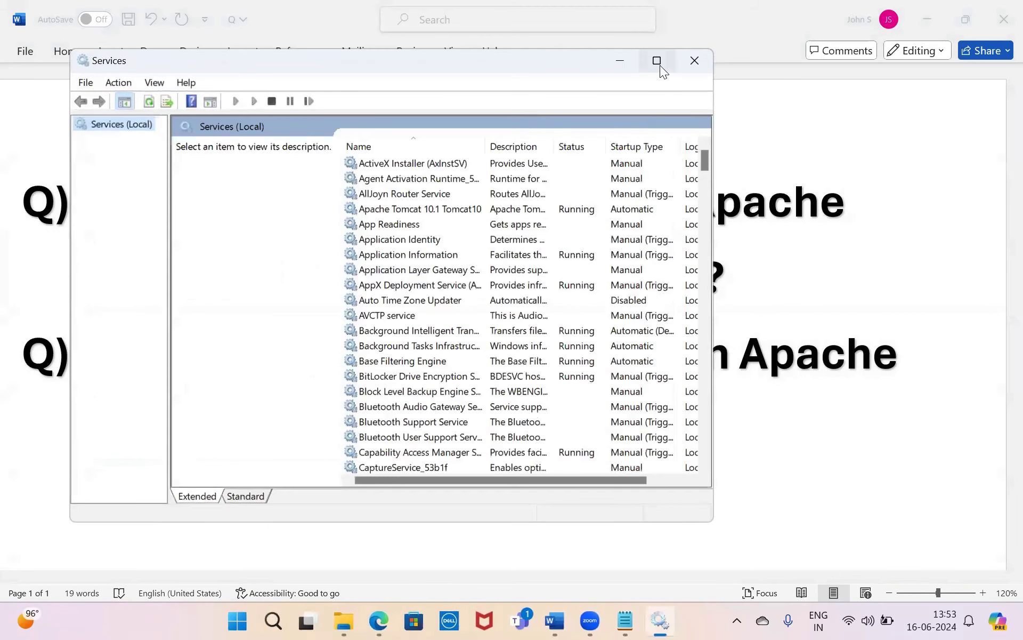
pyautogui.click(660, 65)
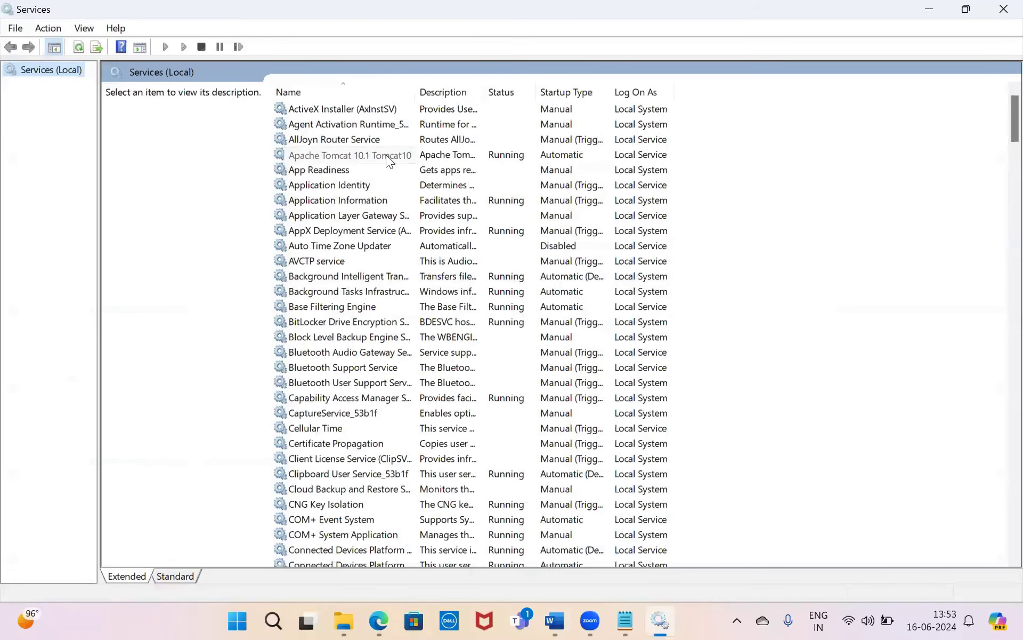
pyautogui.click(386, 154)
pyautogui.rightClick(482, 153)
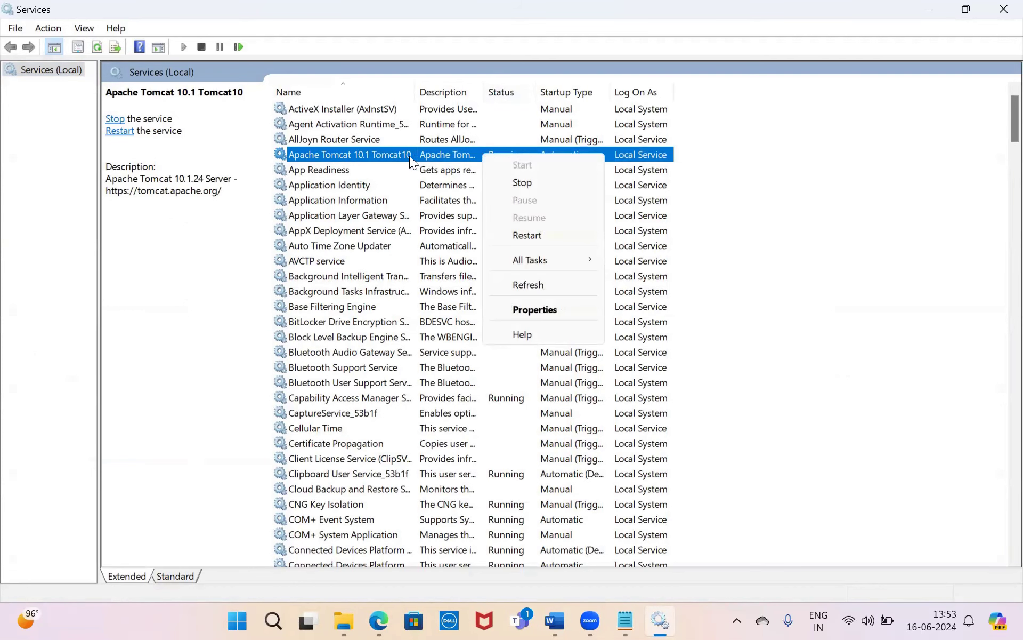
pyautogui.doubleClick(409, 156)
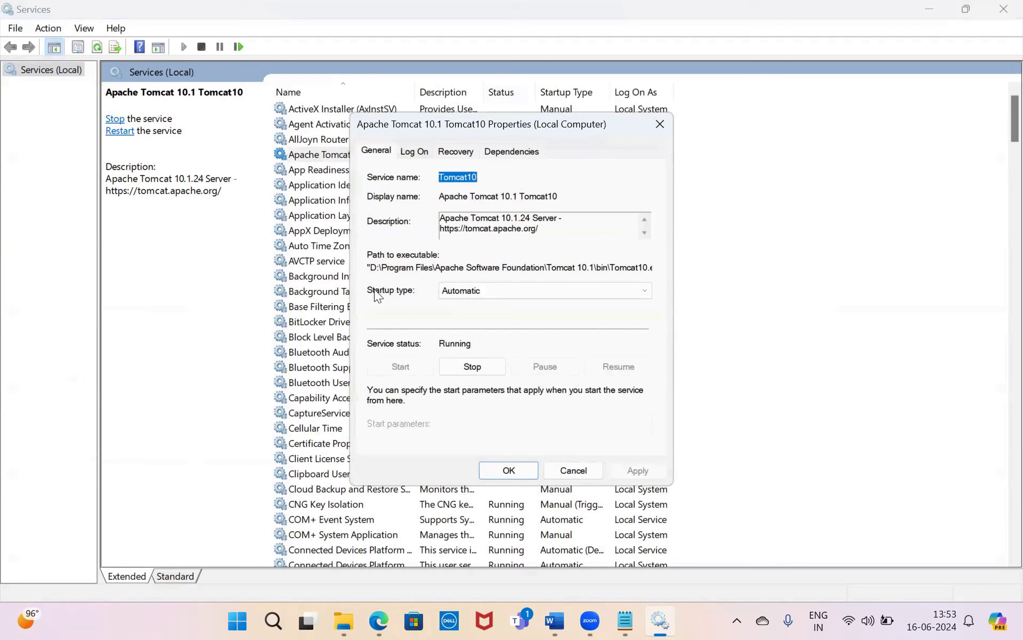
# - Set Startup type to Manual, stop the service, and save the properties
pyautogui.click(471, 287)
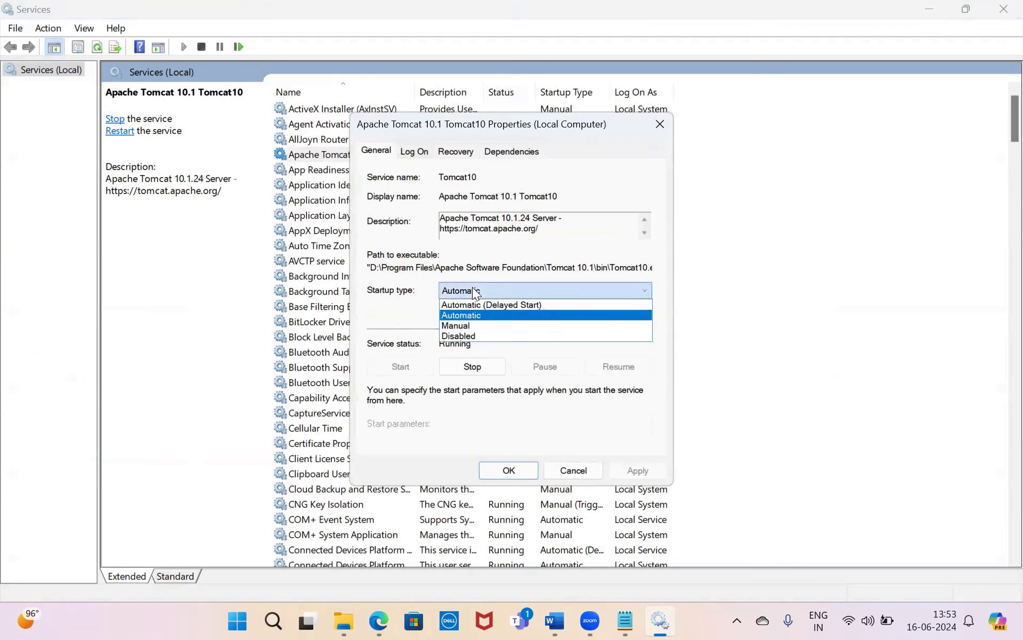
pyautogui.click(470, 326)
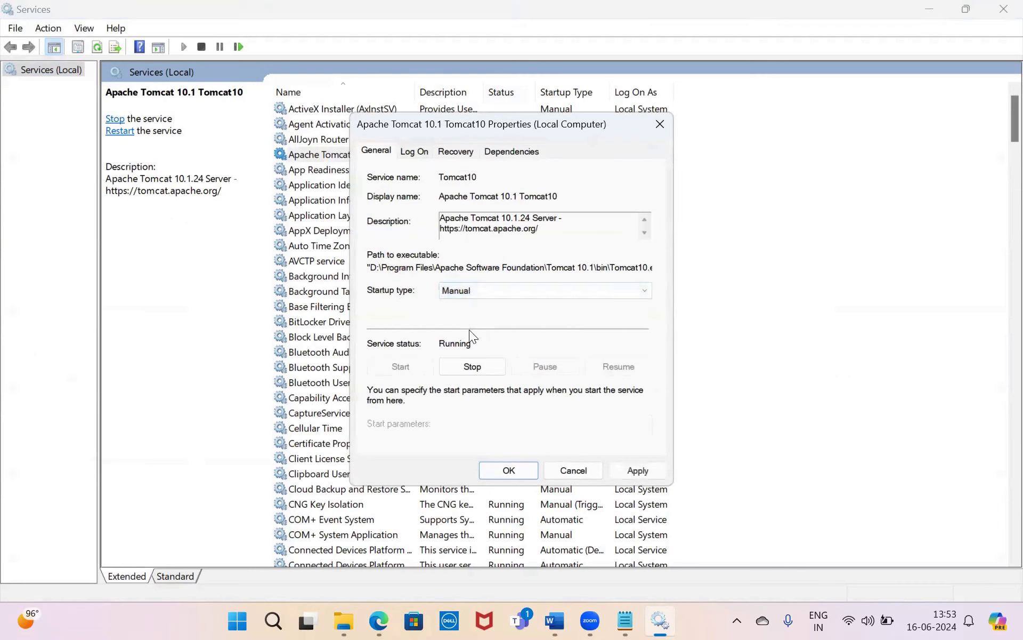
pyautogui.click(472, 367)
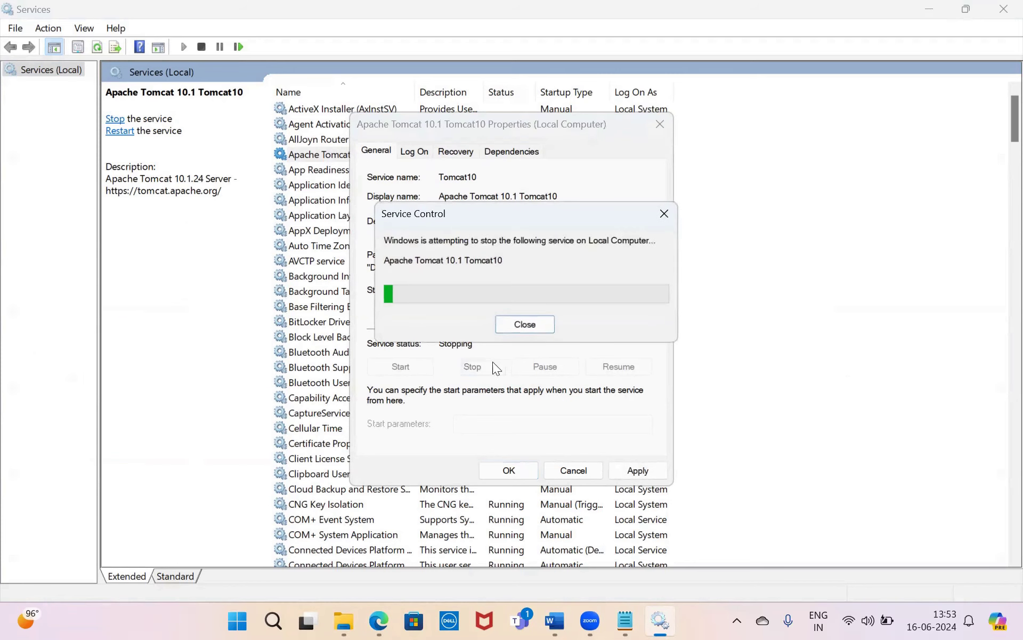
pyautogui.click(623, 469)
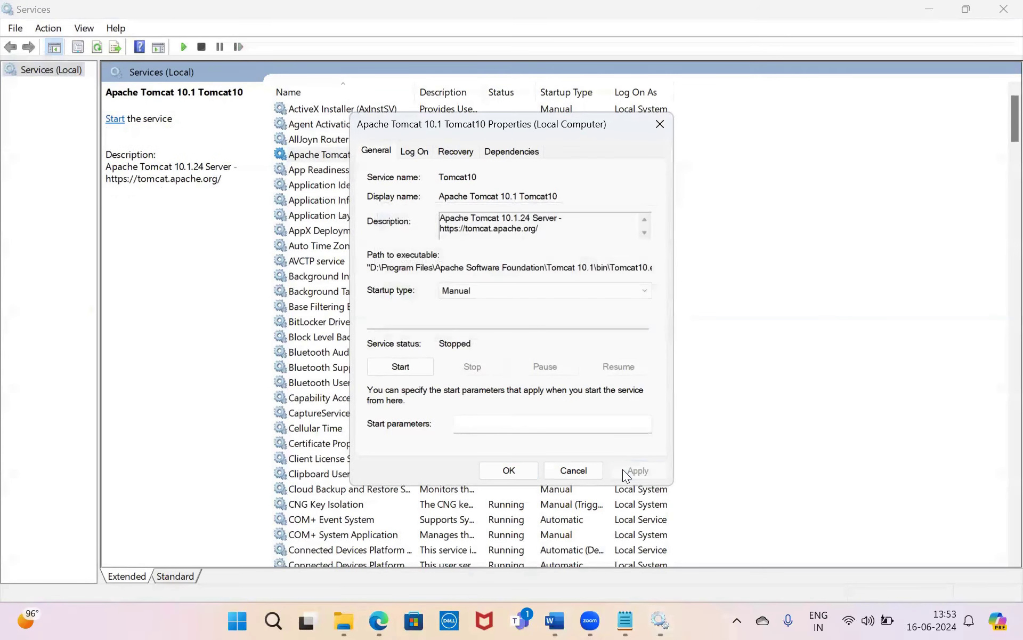
pyautogui.click(506, 471)
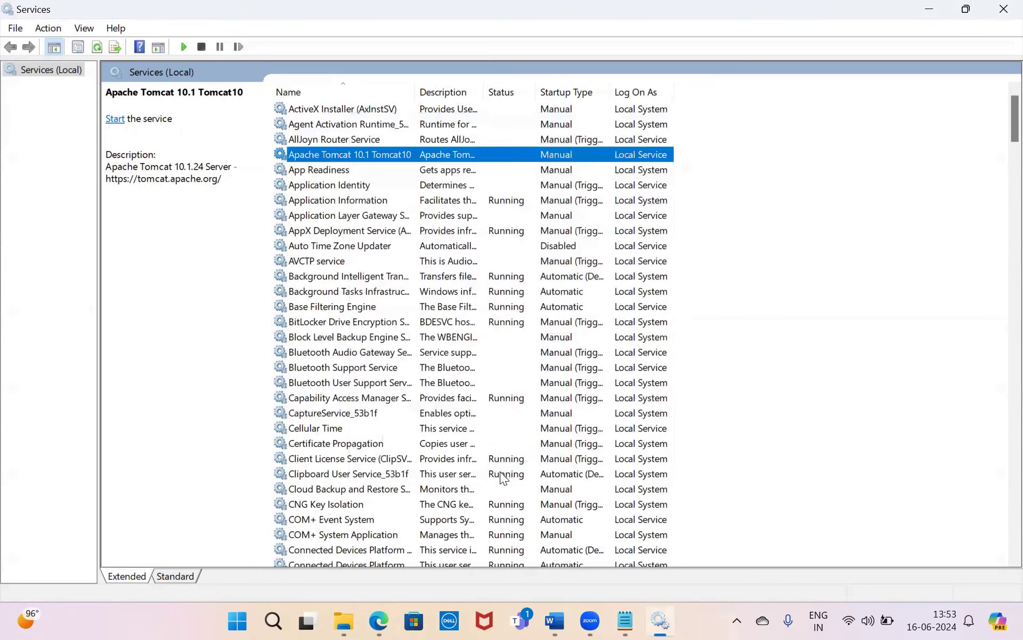
# - Close Services, refresh localhost:8080 to see the refusal, then switch to File Explorer
pyautogui.click(1002, 6)
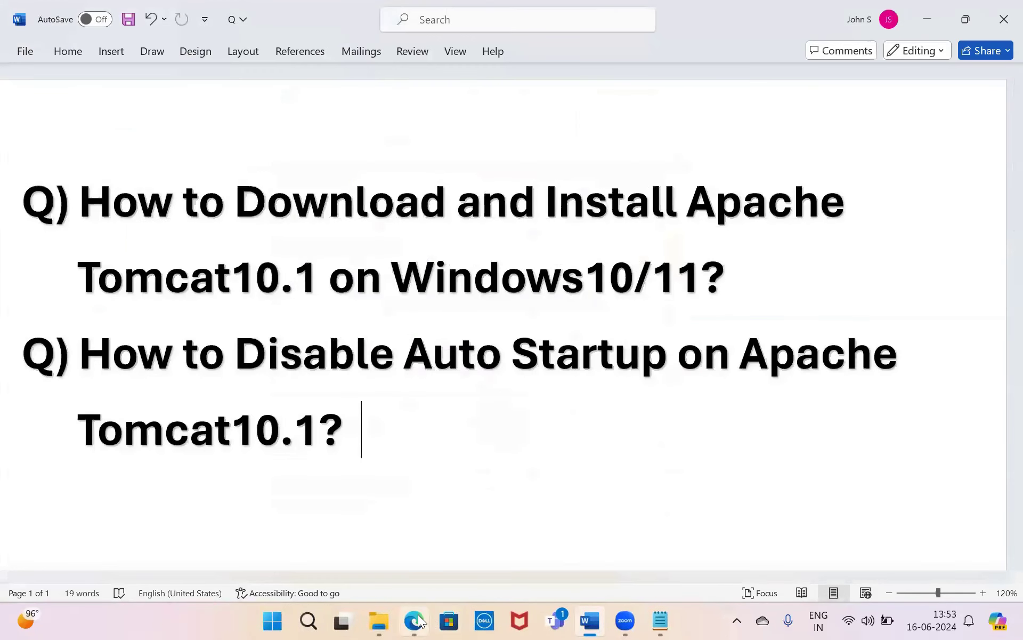
pyautogui.click(415, 620)
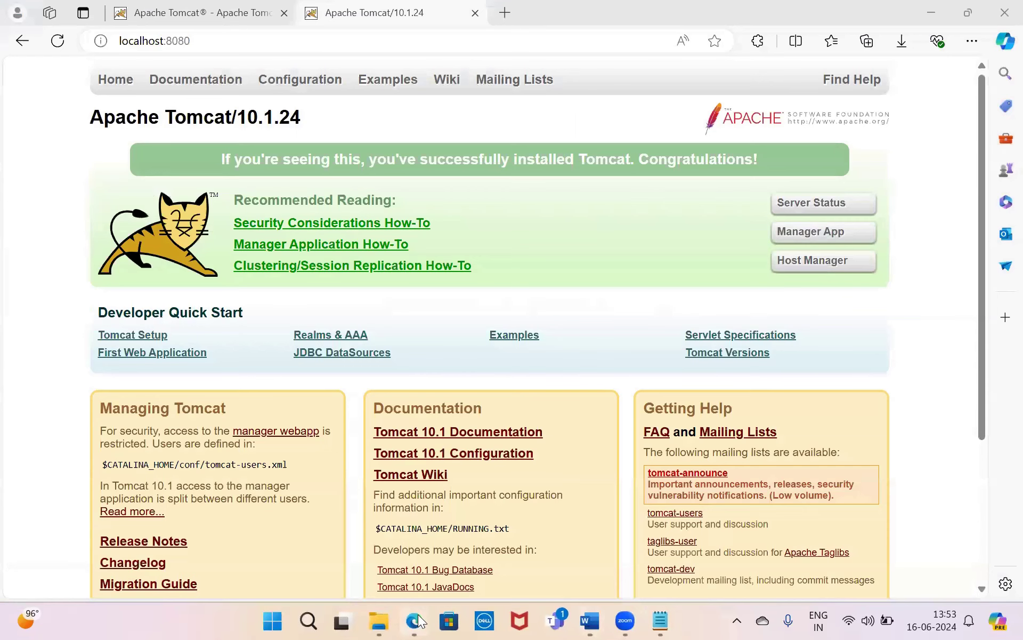
pyautogui.click(50, 30)
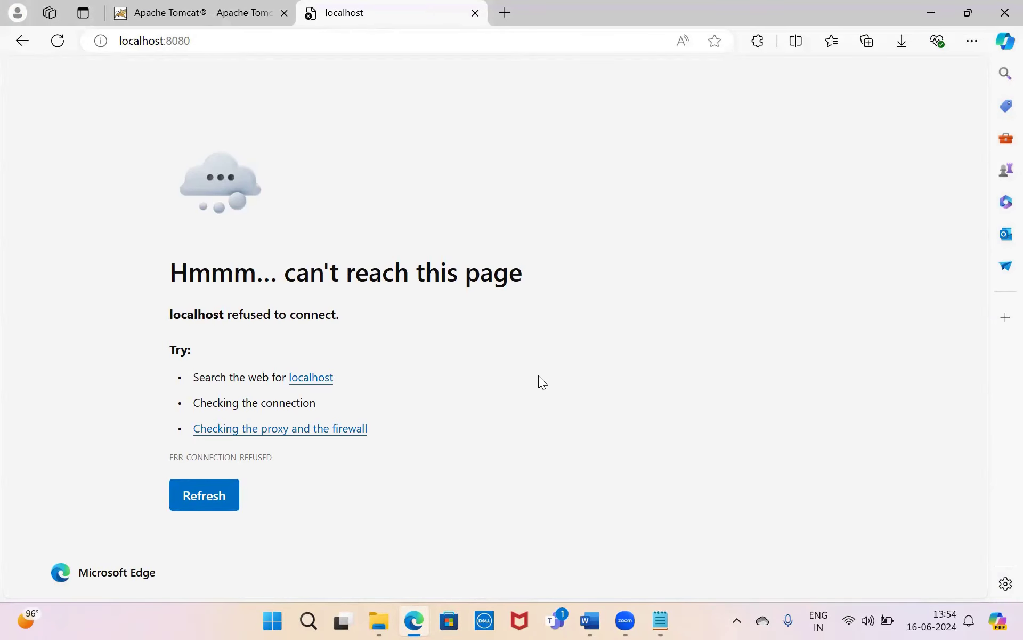
pyautogui.click(376, 620)
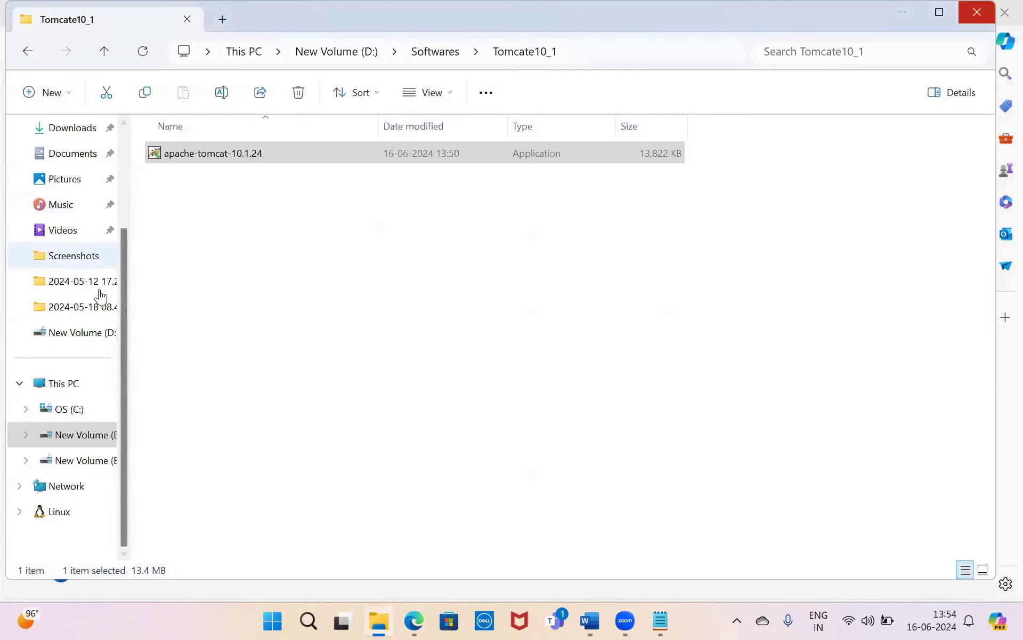
# - Browse drive D: to Program Files\Apache Software Foundation\Tomcat 10.1
pyautogui.click(88, 470)
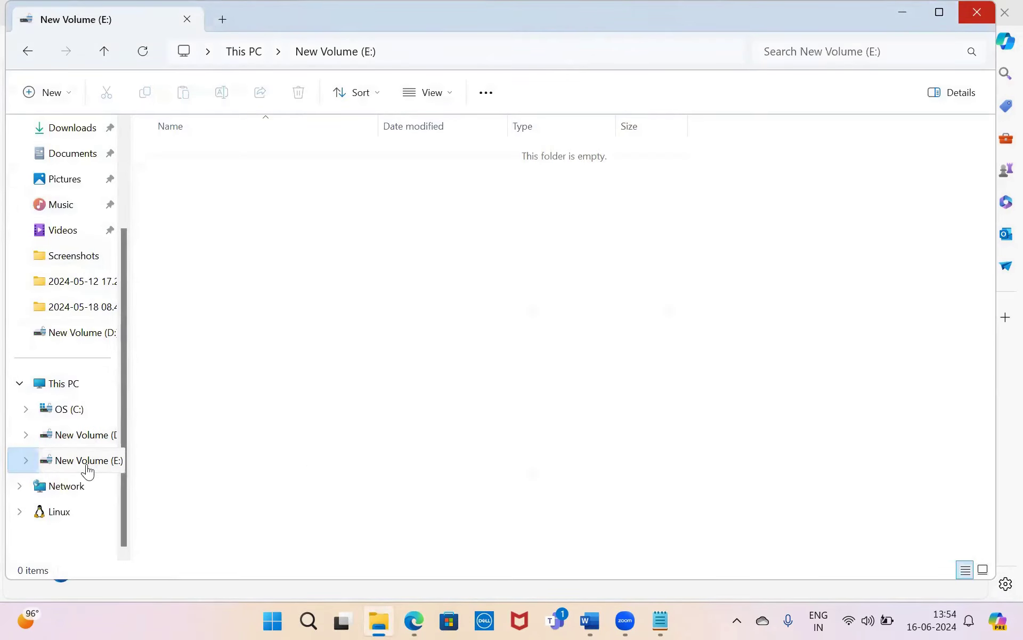
pyautogui.click(82, 439)
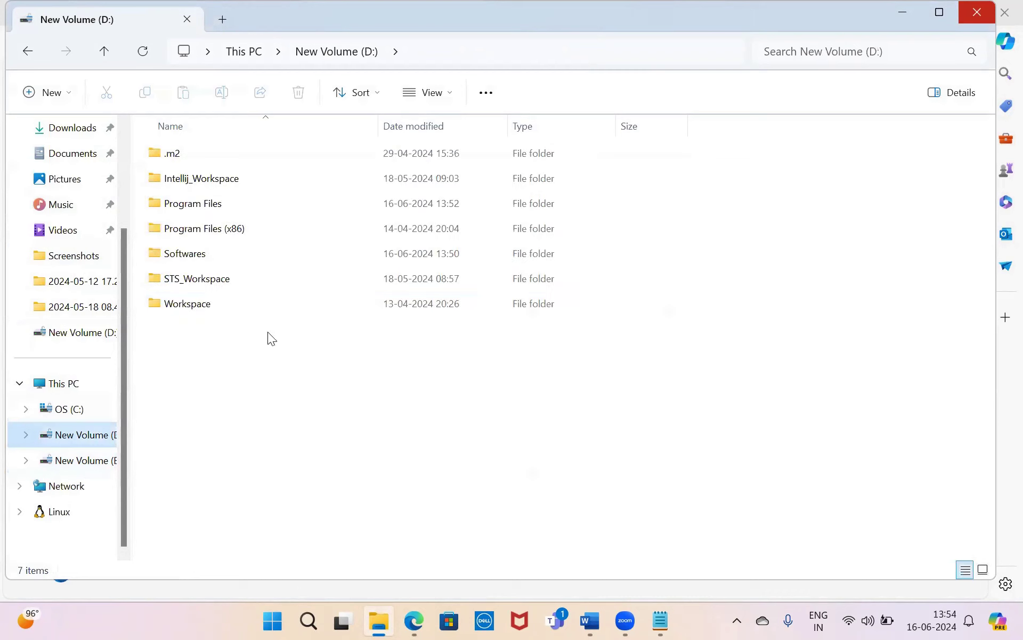
pyautogui.click(221, 234)
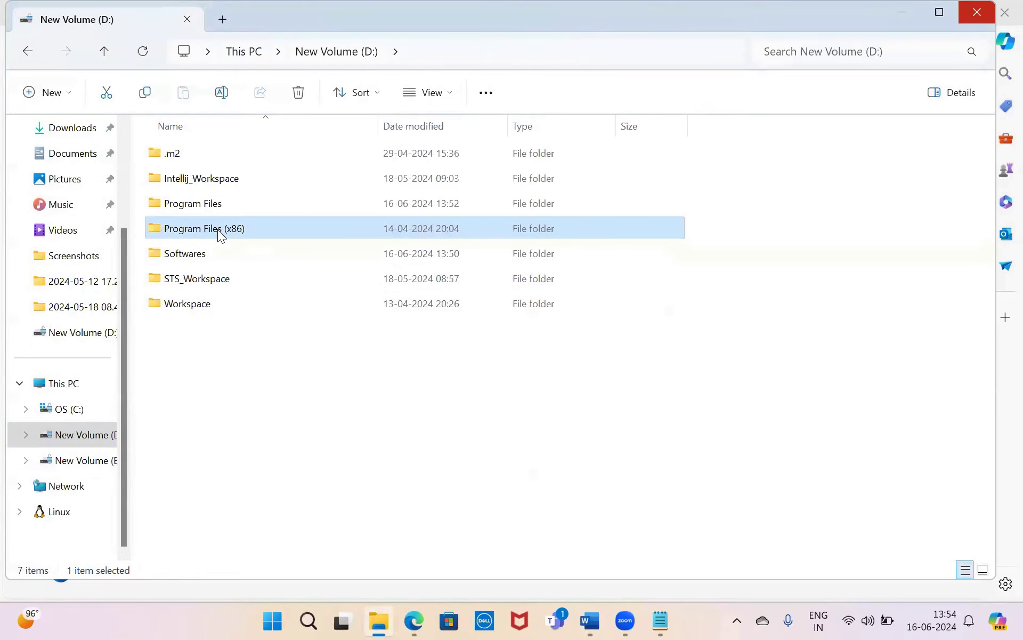
pyautogui.doubleClick(219, 232)
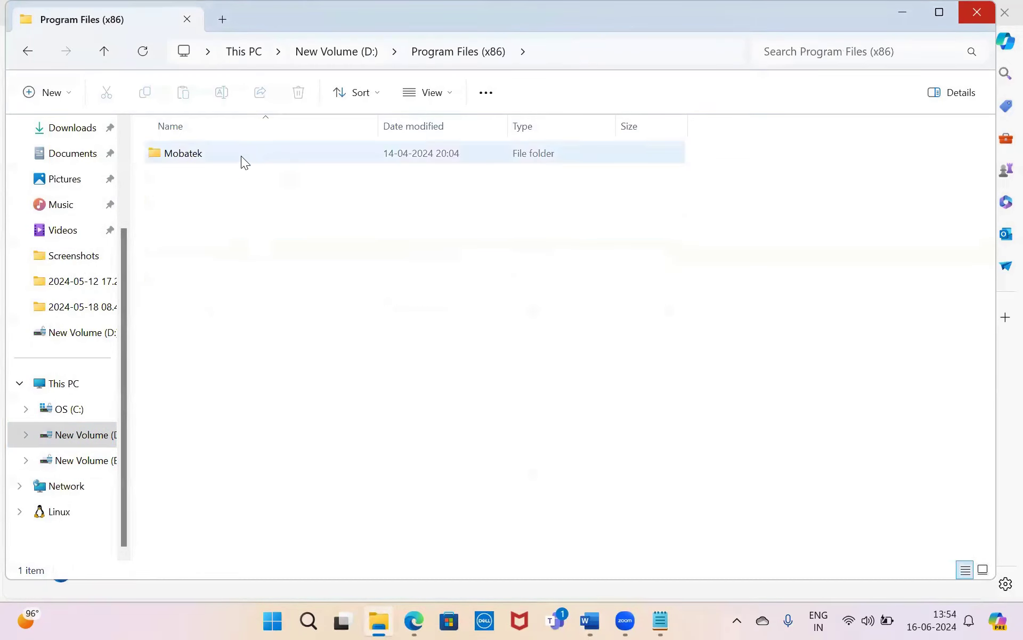
pyautogui.click(104, 51)
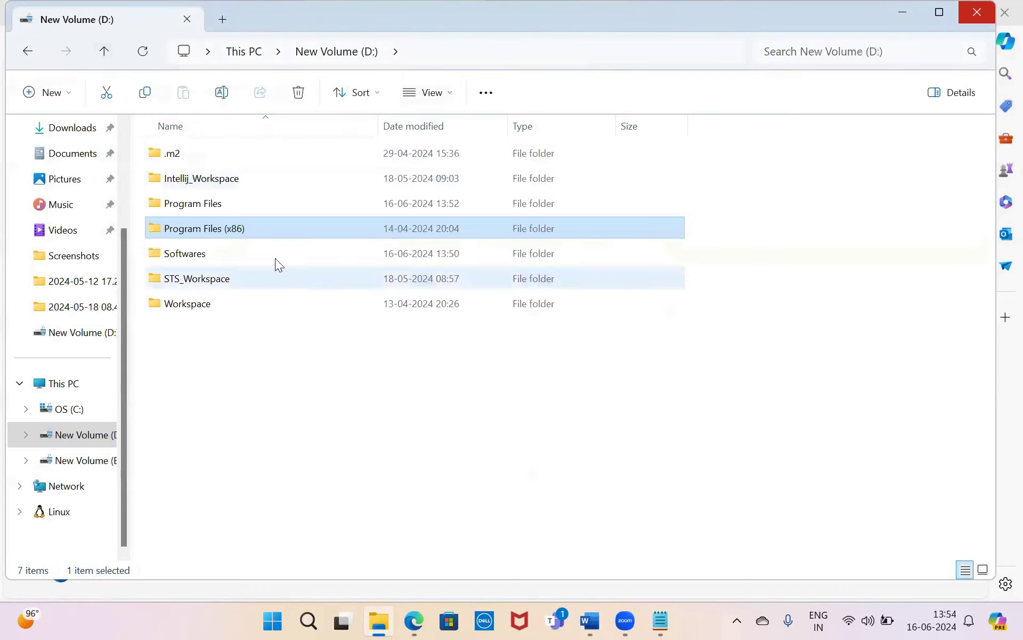
pyautogui.click(233, 209)
pyautogui.doubleClick(233, 209)
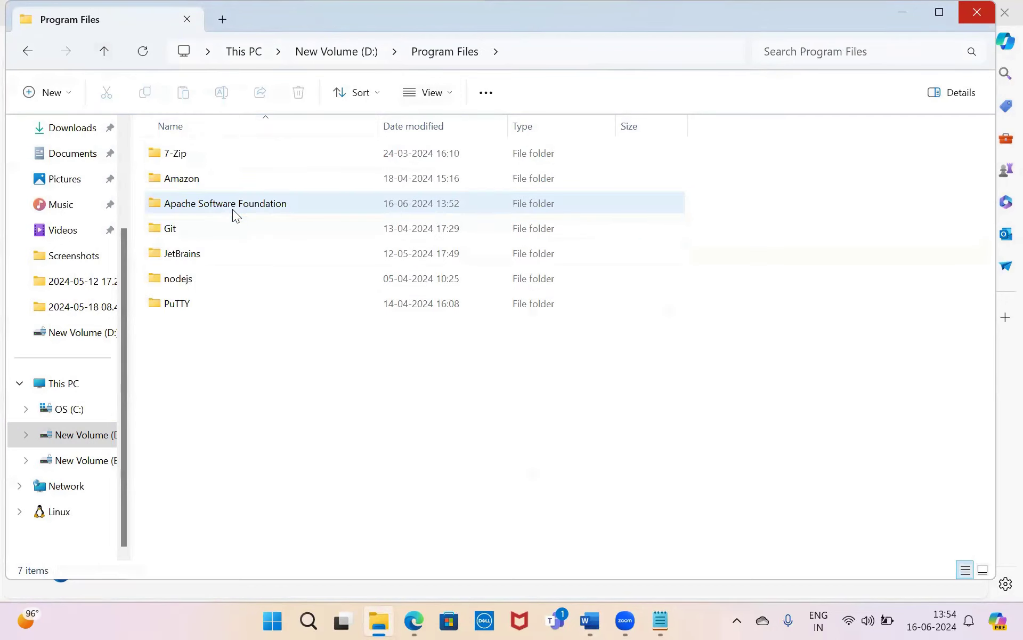
pyautogui.click(235, 206)
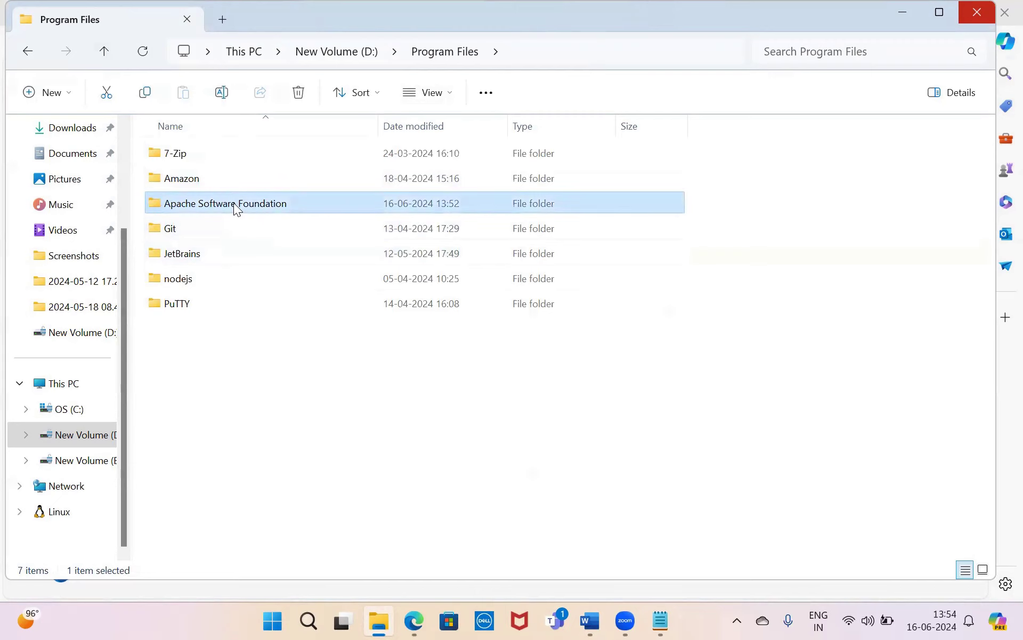
pyautogui.doubleClick(233, 202)
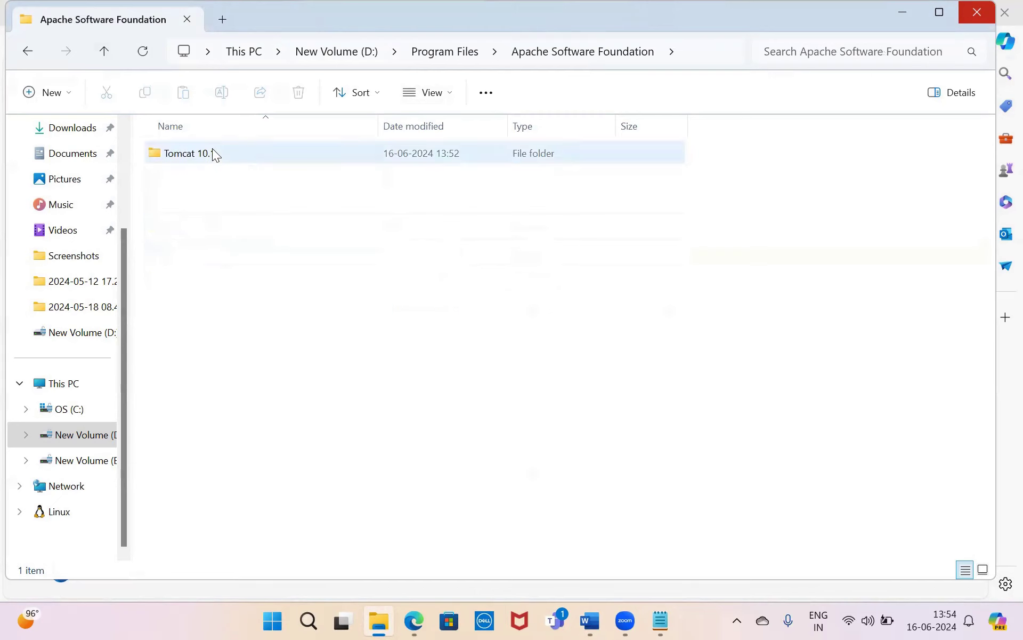
pyautogui.click(196, 153)
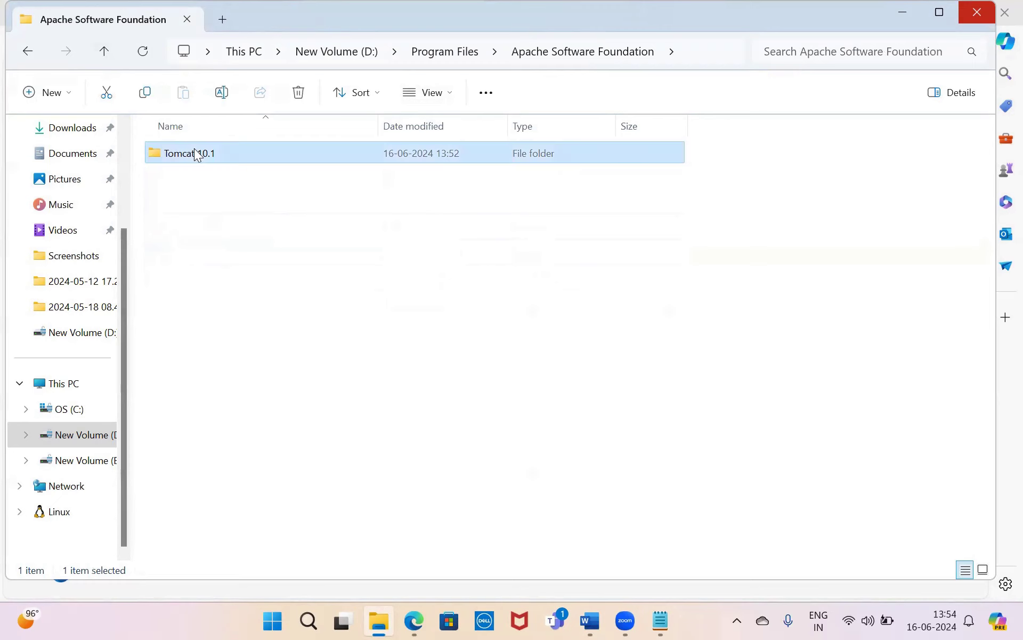
pyautogui.doubleClick(195, 154)
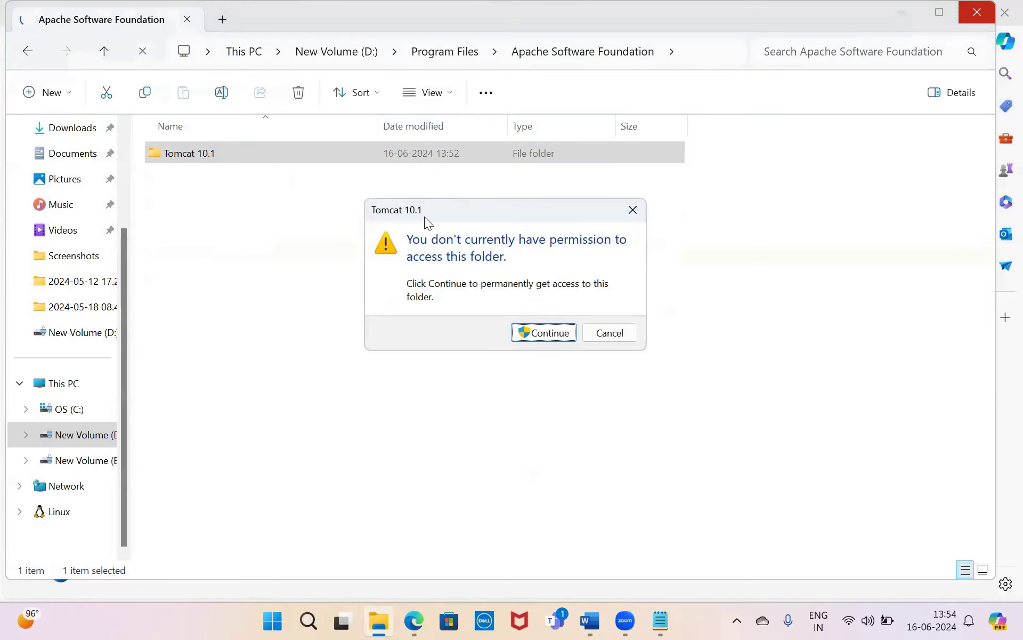
# - Grant access to the Tomcat 10.1 folder and launch Tomcat10.exe from its bin folder
pyautogui.click(544, 332)
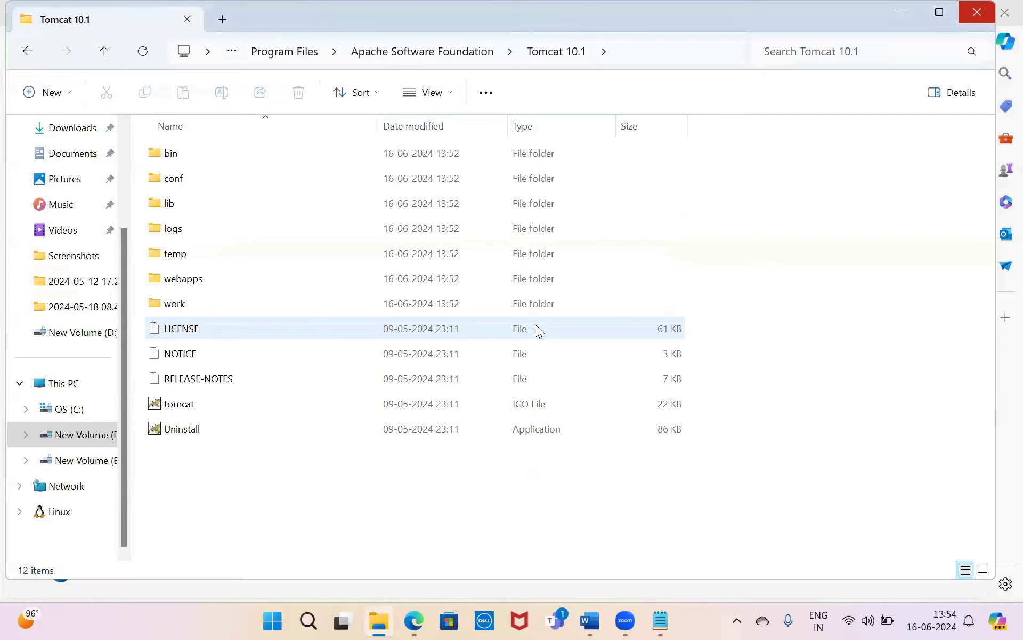
pyautogui.doubleClick(178, 145)
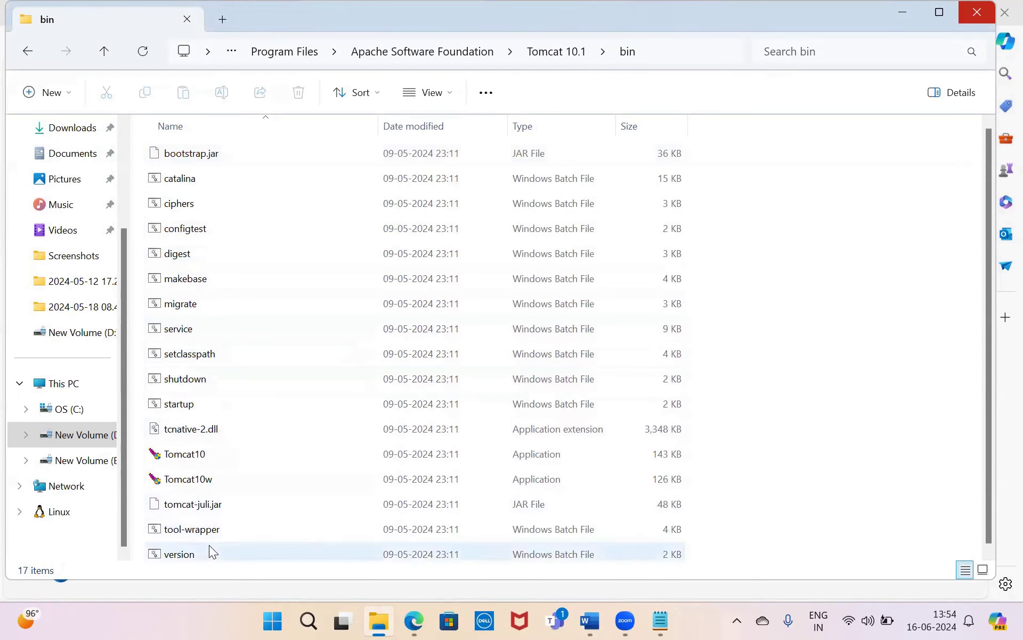
pyautogui.click(204, 457)
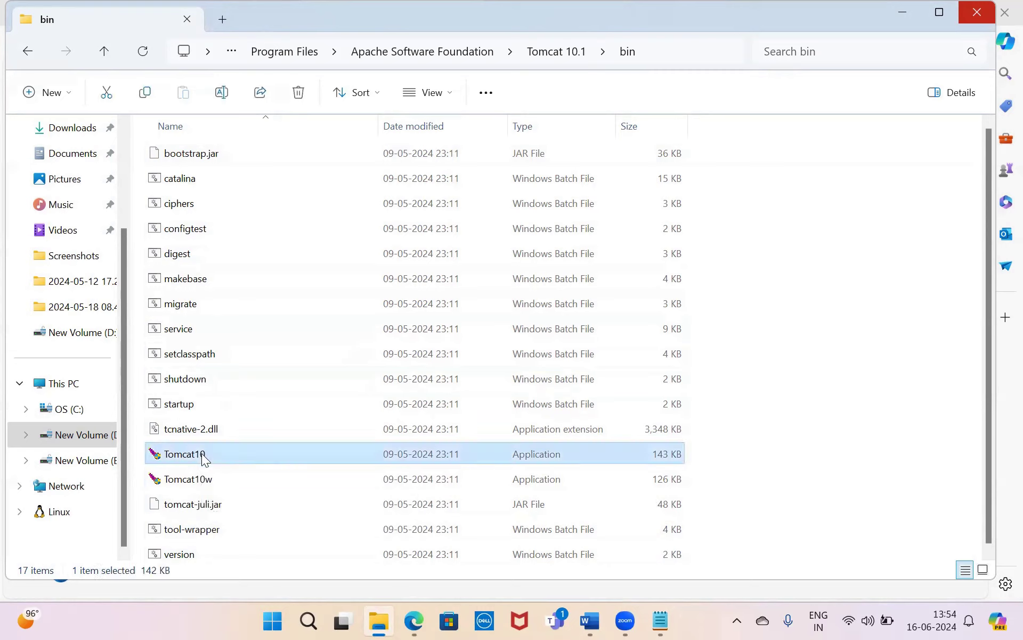
pyautogui.doubleClick(203, 458)
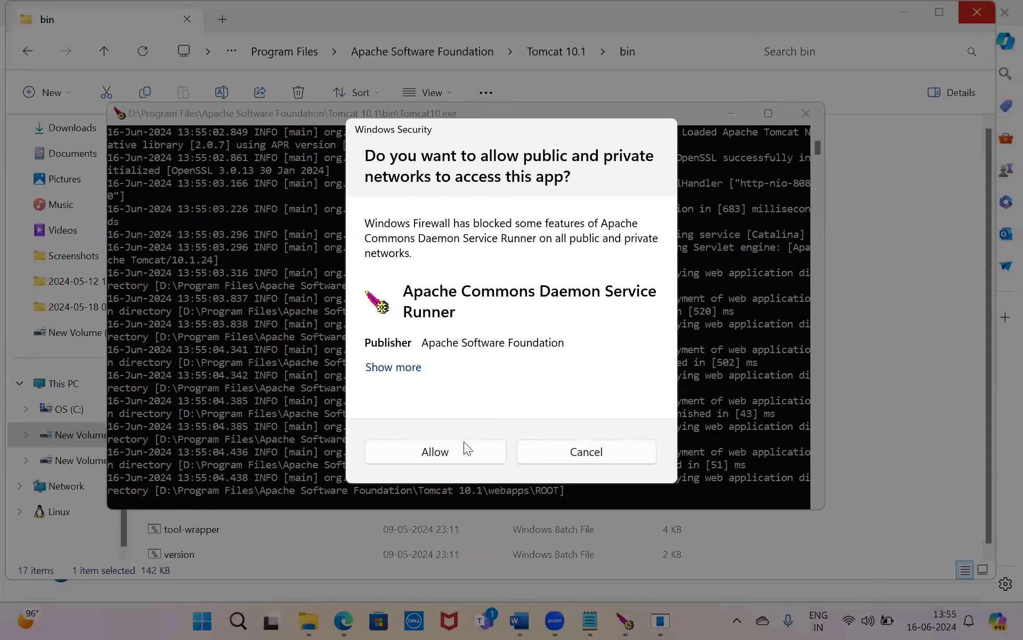
# - Allow Tomcat through the firewall, maximize its console, and reload localhost:8080 in Edge
pyautogui.click(445, 451)
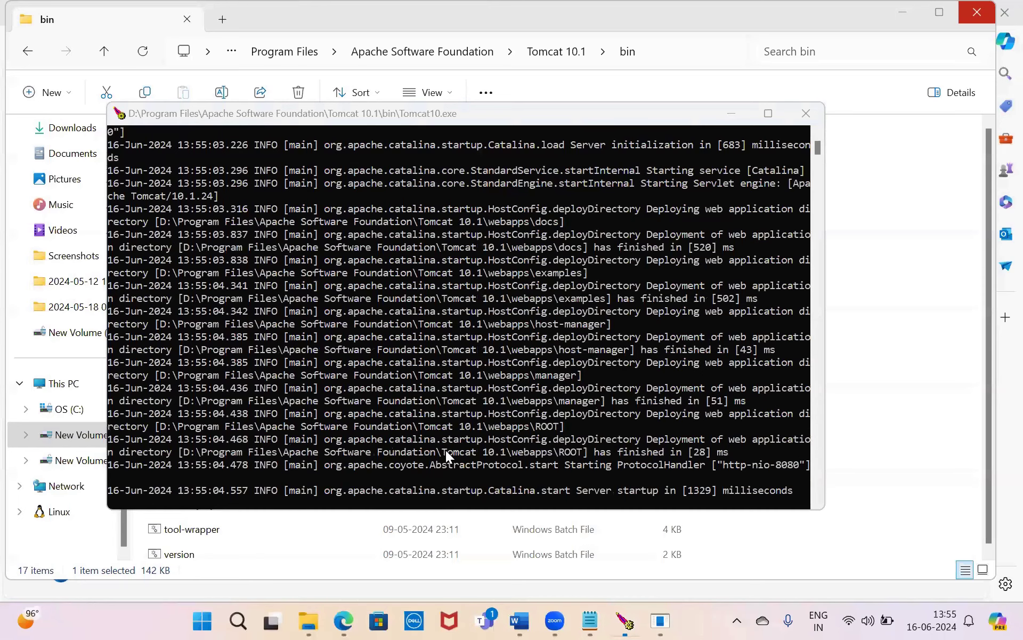
pyautogui.click(766, 104)
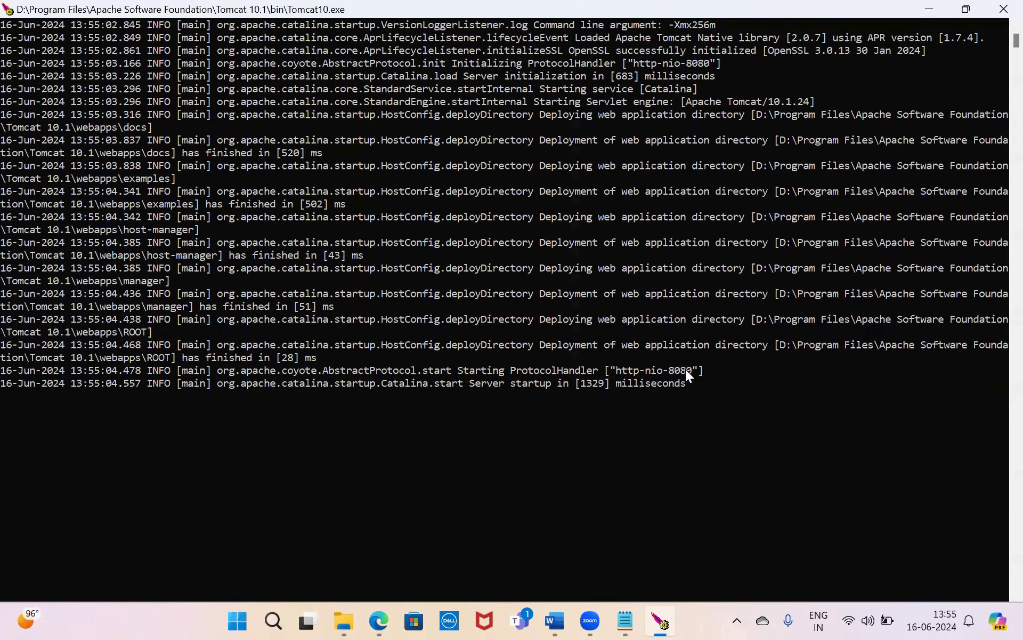
pyautogui.click(379, 620)
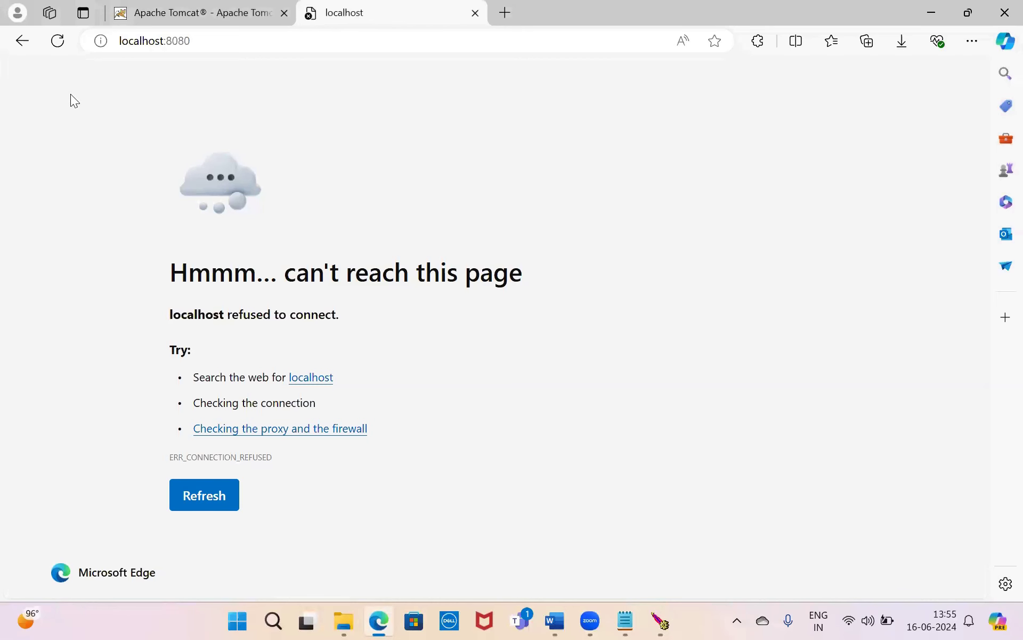
pyautogui.click(57, 42)
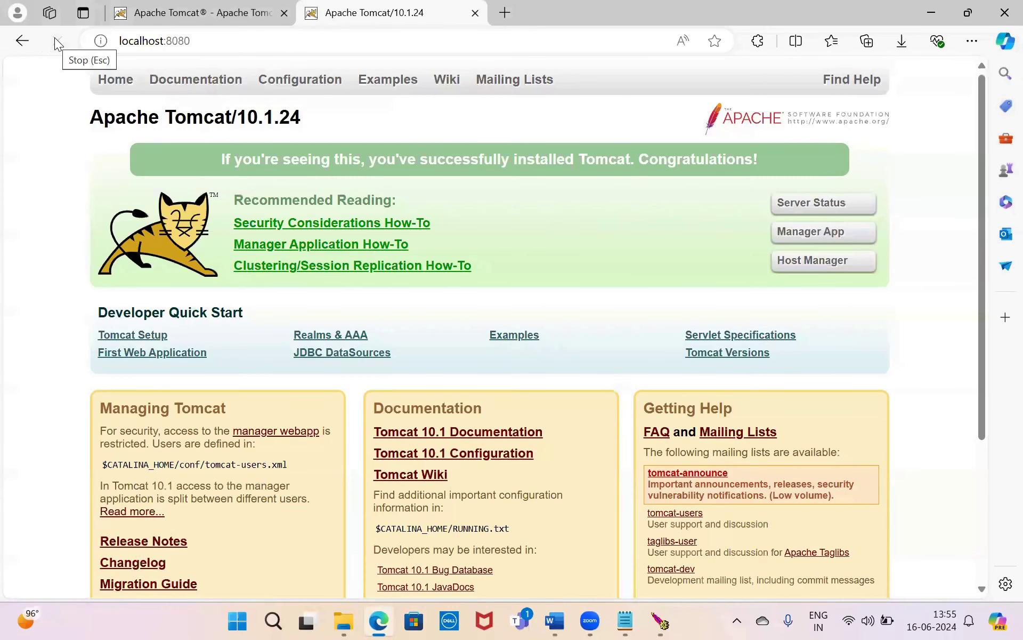
pyautogui.moveTo(661, 621)
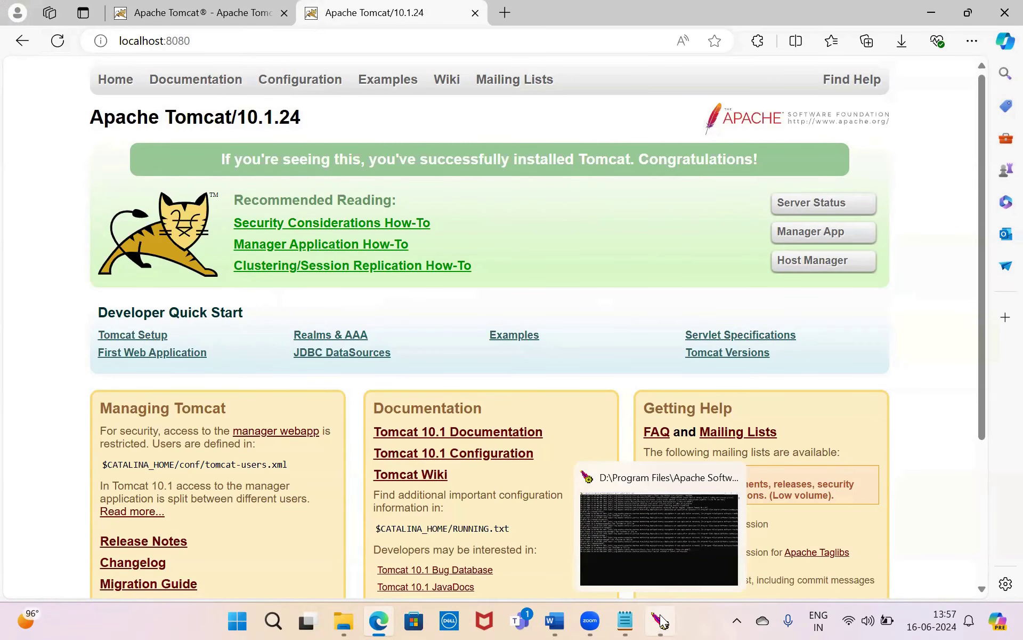